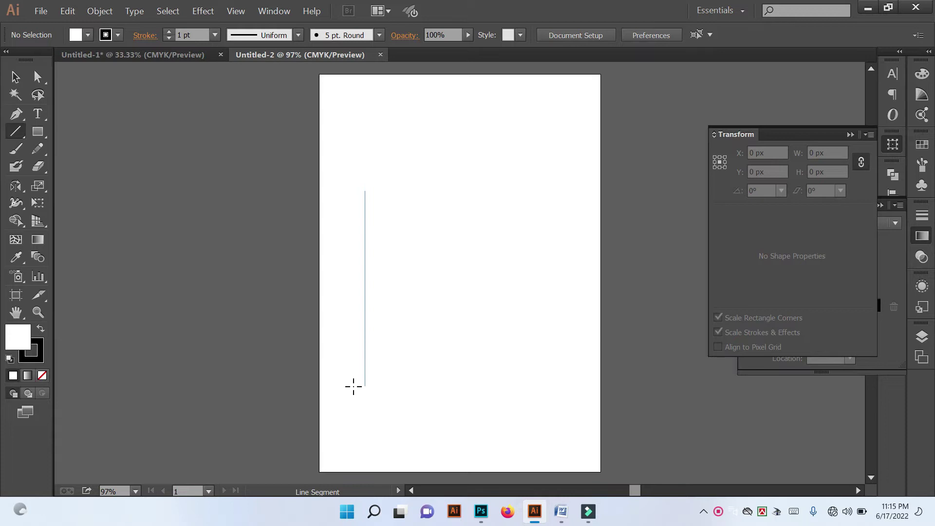
Draw a vertical line on the left of the page and zoom in on it.
{"action": "left_click_drag", "start_coordinate": [358, 356], "coordinate": [359, 356]}
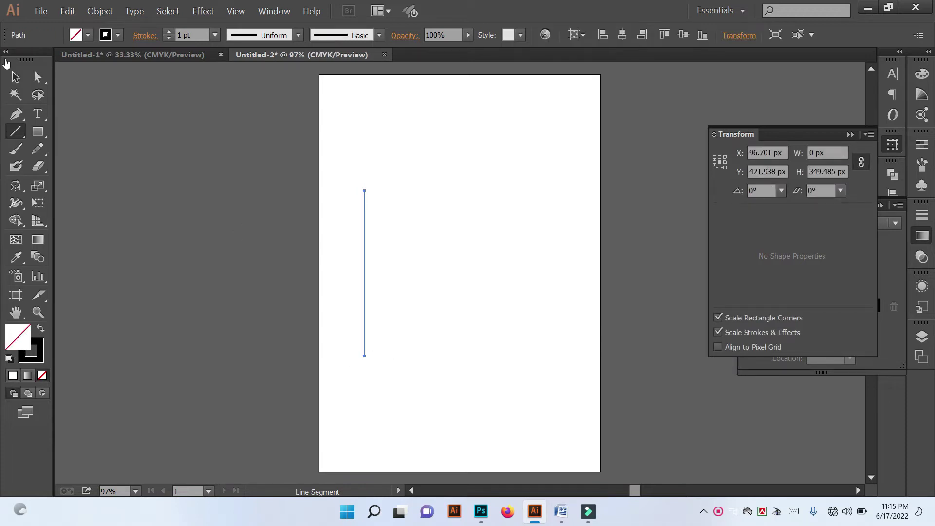
{"action": "left_click", "coordinate": [14, 77]}
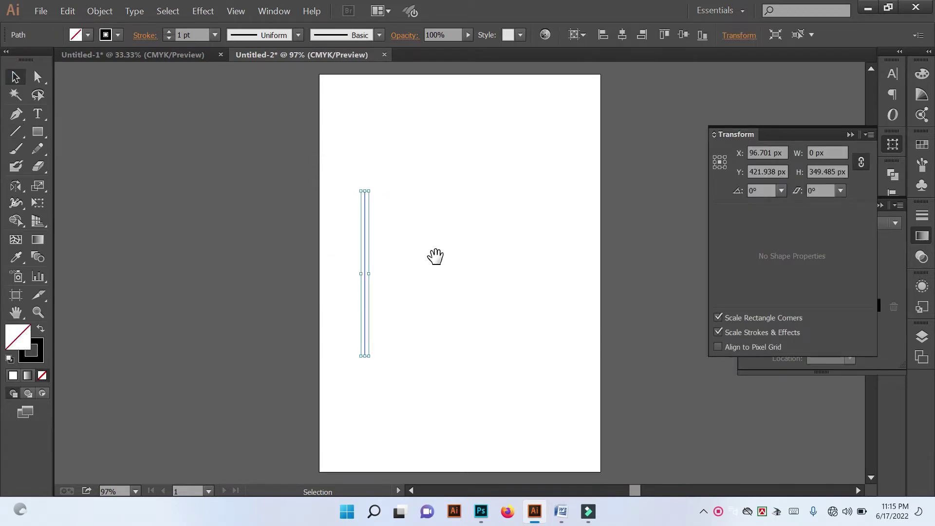
{"action": "left_click_drag", "start_coordinate": [437, 257], "coordinate": [433, 286]}
{"action": "key", "text": "ctrl+shift+a"}
{"action": "key", "text": "ctrl+equal"}
{"action": "key", "text": "ctrl+equal"}
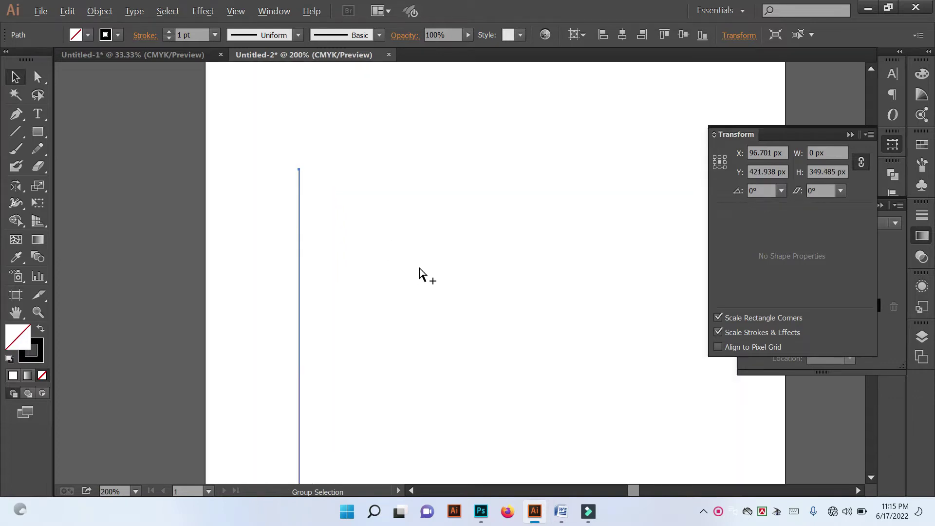
Collapse the Transform and Gradient panels and reselect the line.
{"action": "key", "text": "v"}
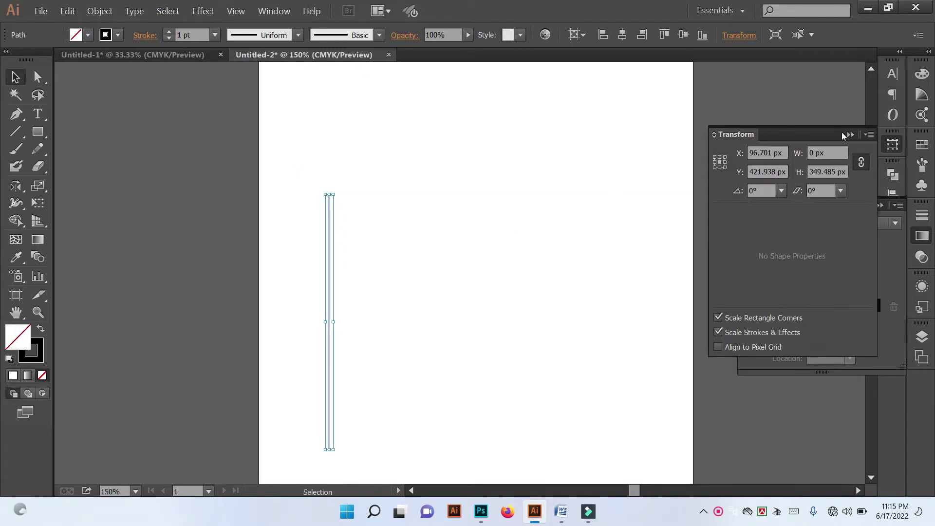
{"action": "left_click", "coordinate": [851, 133]}
{"action": "left_click", "coordinate": [880, 205]}
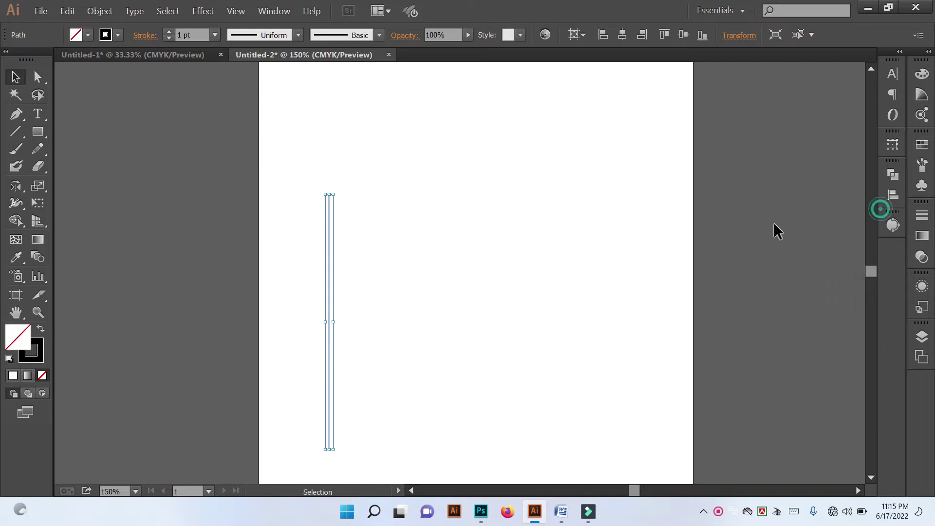
{"action": "left_click", "coordinate": [445, 261]}
{"action": "left_click", "coordinate": [331, 307]}
Alt-drag a duplicate line just right of the original and adjust the gap.
{"action": "left_click_drag", "start_coordinate": [333, 311], "coordinate": [343, 310]}
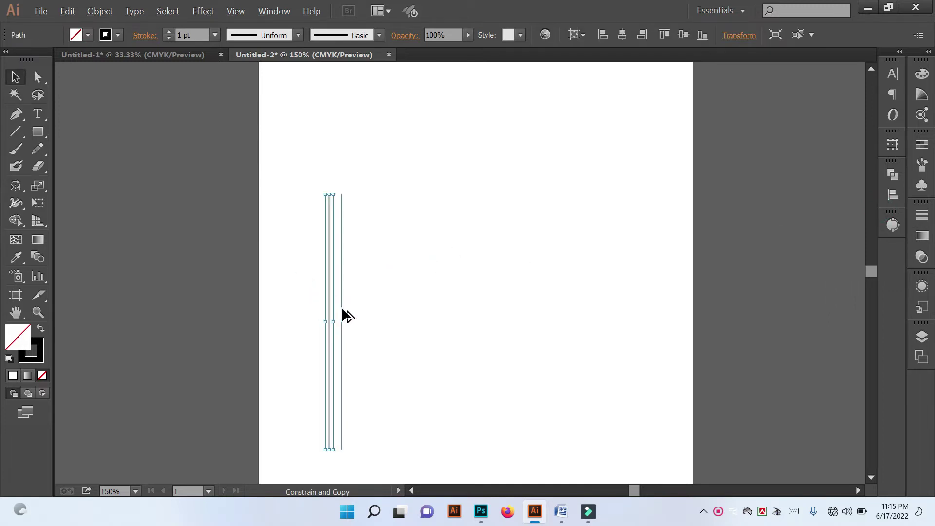
{"action": "left_click_drag", "start_coordinate": [342, 309], "coordinate": [342, 309]}
{"action": "left_click", "coordinate": [383, 301]}
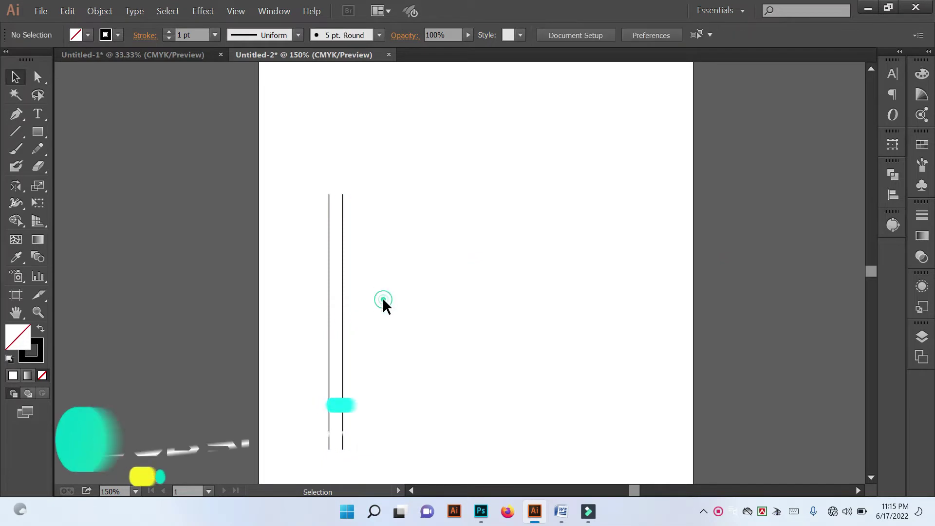
{"action": "mouse_move", "coordinate": [283, 250]}
{"action": "left_mouse_down"}
{"action": "mouse_move", "coordinate": [361, 304]}
{"action": "mouse_move", "coordinate": [339, 314]}
{"action": "left_mouse_up"}
{"action": "left_click", "coordinate": [401, 267]}
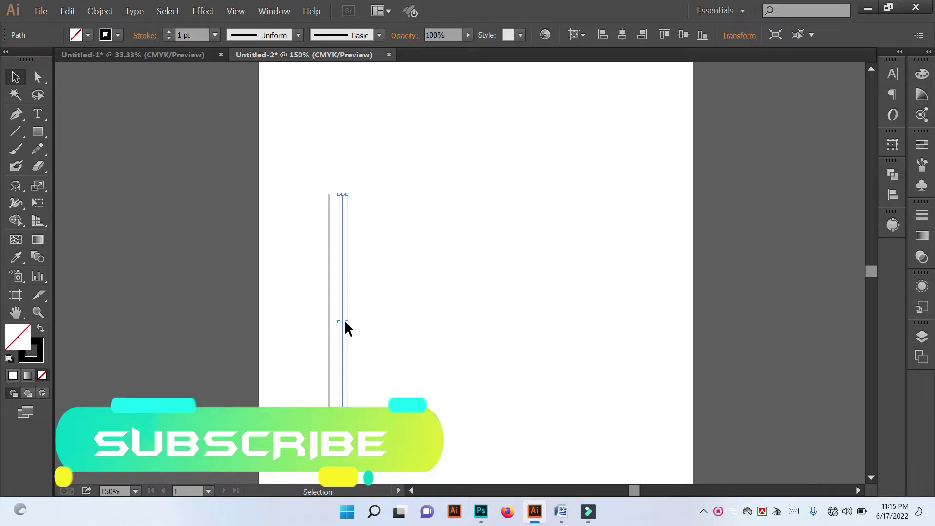
{"action": "left_click_drag", "start_coordinate": [343, 322], "coordinate": [349, 322]}
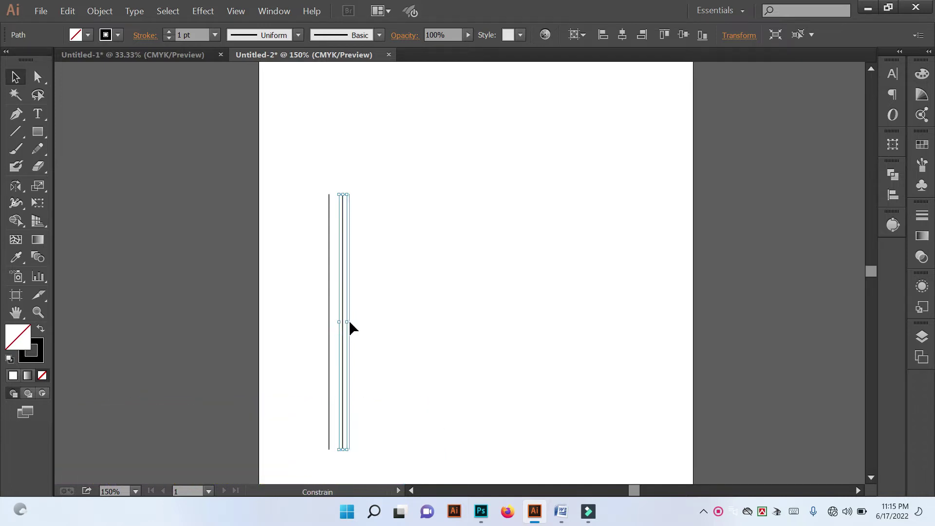
{"action": "left_click", "coordinate": [381, 317]}
Group the two parallel vertical lines into one pair.
{"action": "mouse_move", "coordinate": [305, 326]}
{"action": "left_mouse_down"}
{"action": "mouse_move", "coordinate": [351, 307]}
{"action": "mouse_move", "coordinate": [448, 308]}
{"action": "mouse_move", "coordinate": [266, 306]}
{"action": "left_mouse_up"}
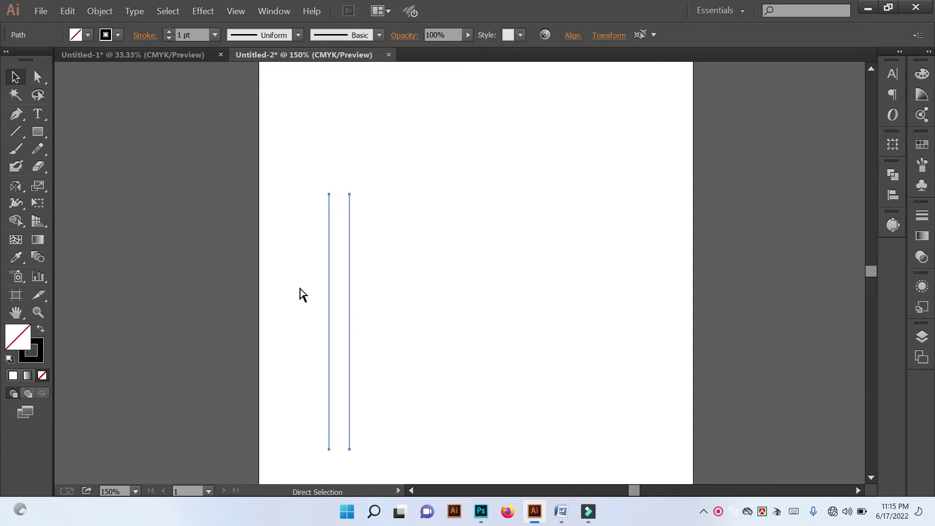
{"action": "key", "text": "ctrl+g"}
{"action": "left_click", "coordinate": [380, 299]}
{"action": "left_click", "coordinate": [349, 298]}
Place a copy of the line pair further right and select it.
{"action": "mouse_move", "coordinate": [349, 298]}
{"action": "left_mouse_down"}
{"action": "mouse_move", "coordinate": [493, 300]}
{"action": "mouse_move", "coordinate": [530, 310]}
{"action": "left_mouse_up"}
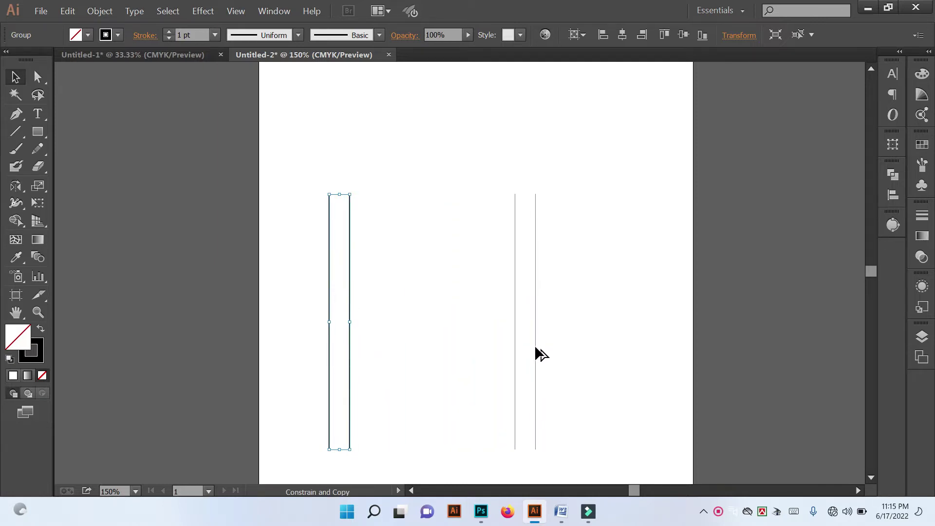
{"action": "left_click_drag", "start_coordinate": [530, 310], "coordinate": [484, 352]}
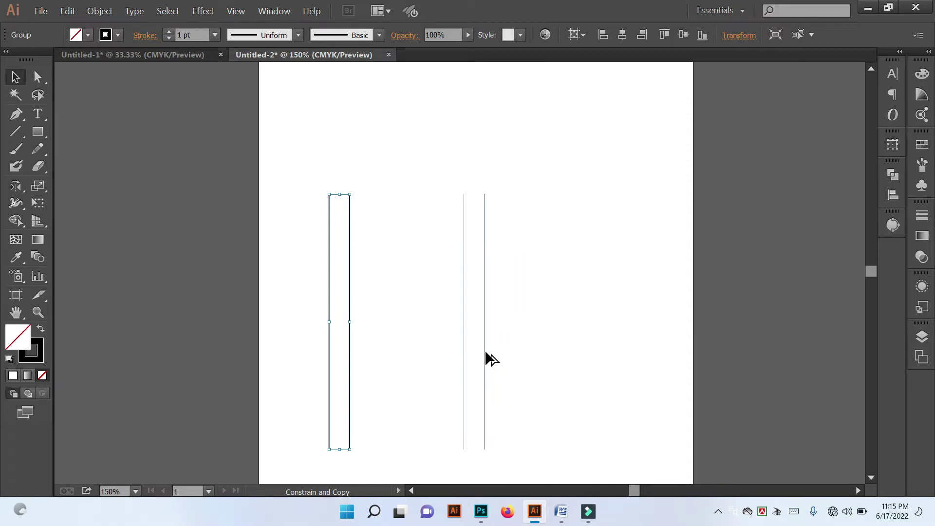
{"action": "left_click", "coordinate": [531, 314]}
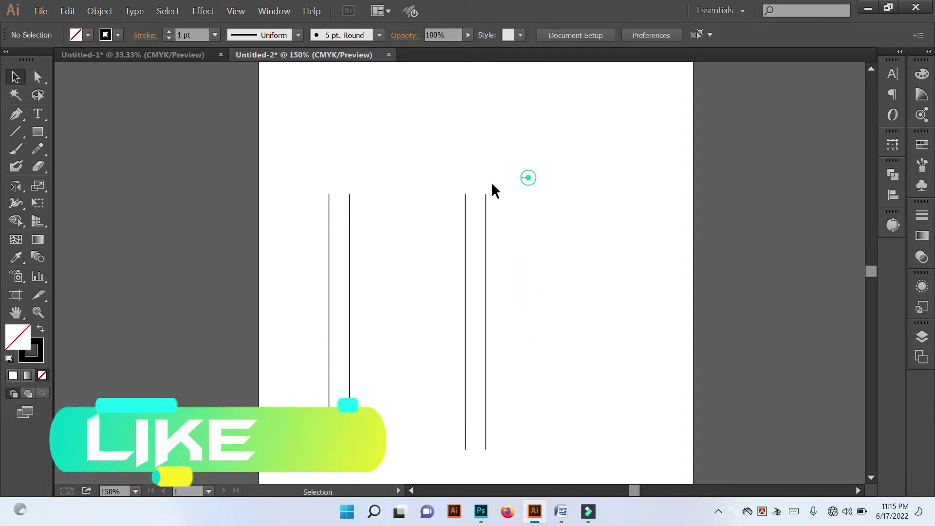
{"action": "left_click_drag", "start_coordinate": [492, 184], "coordinate": [480, 253]}
Make a copy of the right pair rotated by -45°.
{"action": "key", "text": "a"}
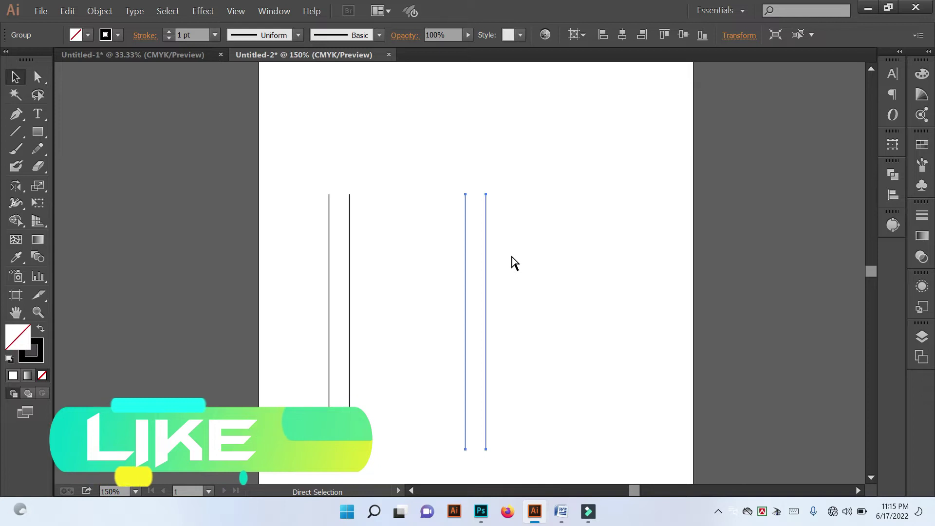
{"action": "key", "text": "v"}
{"action": "right_click", "coordinate": [484, 301]}
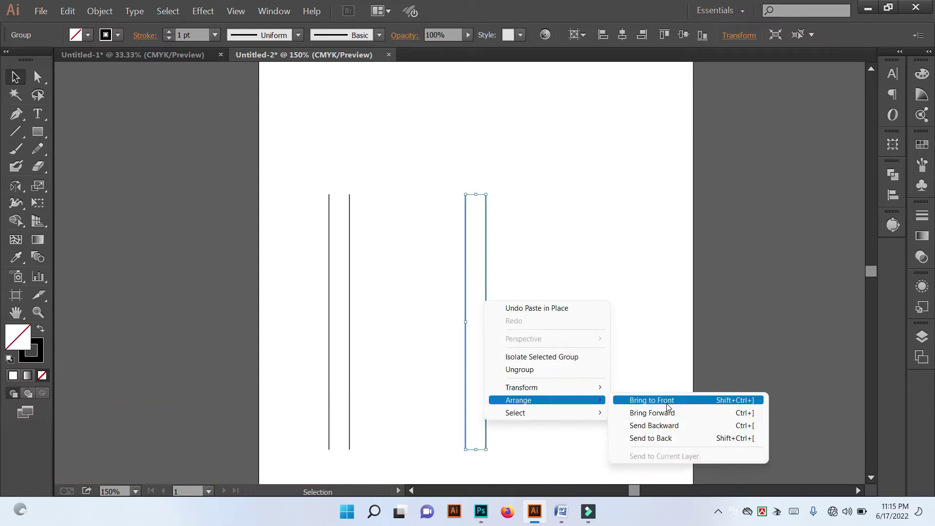
{"action": "mouse_move", "coordinate": [547, 387]}
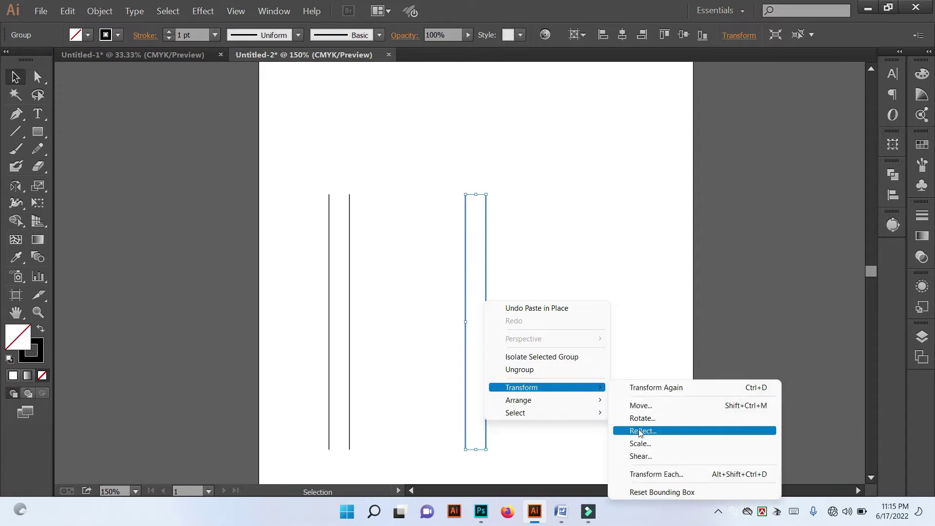
{"action": "left_click", "coordinate": [664, 420]}
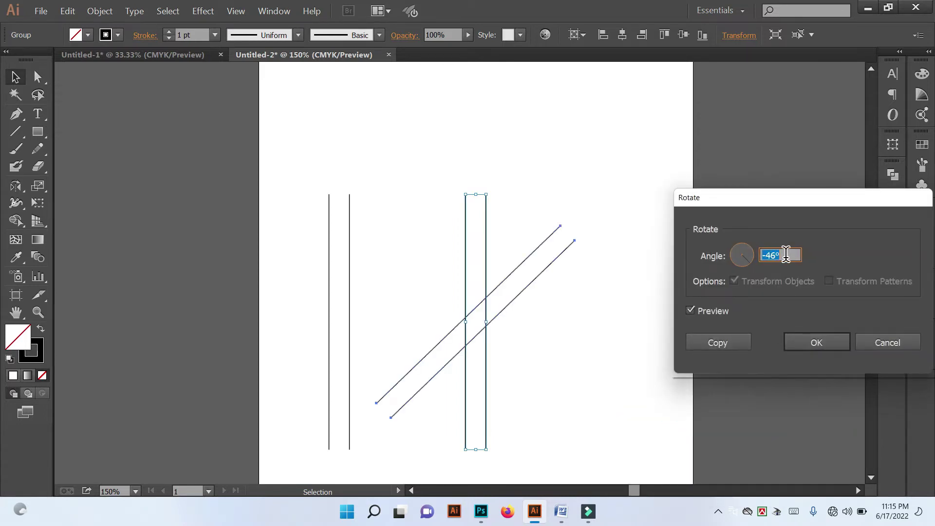
{"action": "key", "text": "Up"}
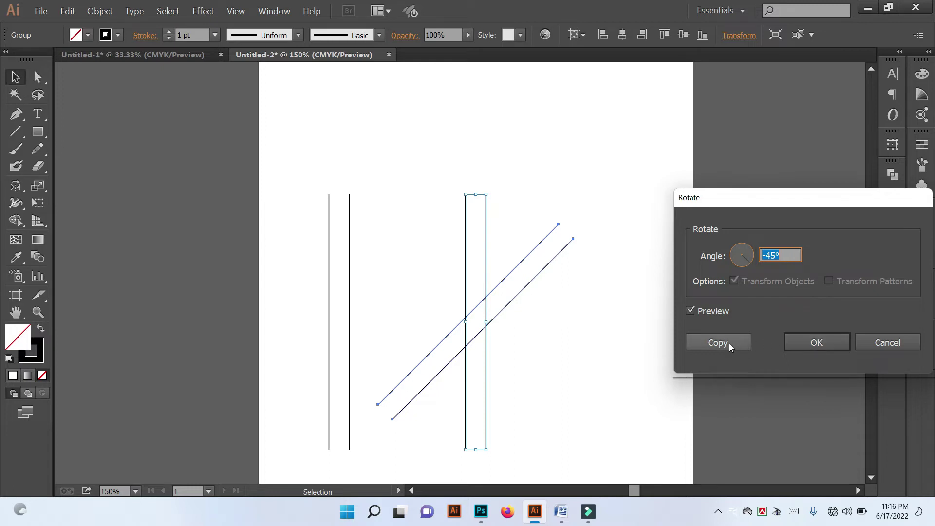
{"action": "left_click", "coordinate": [820, 343]}
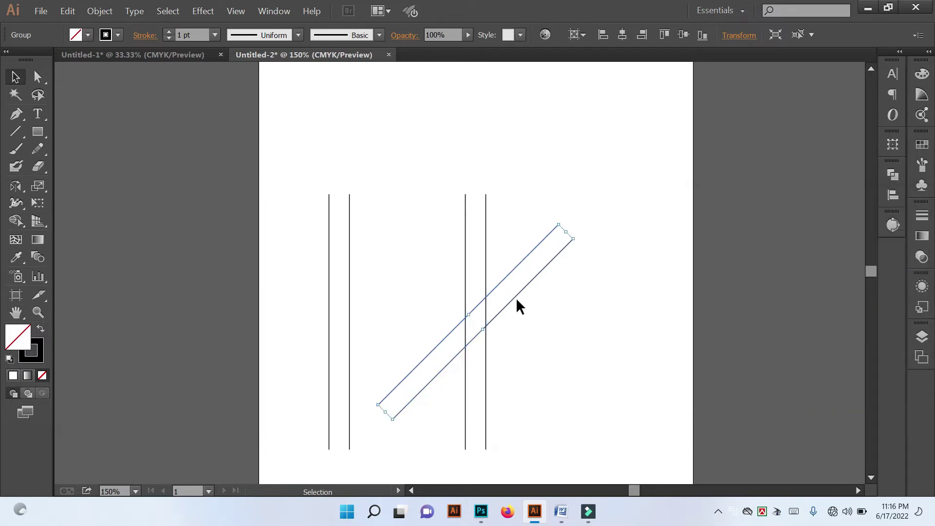
Make a horizontally reflected copy of the tilted pair to form an X.
{"action": "right_click", "coordinate": [516, 299]}
{"action": "mouse_move", "coordinate": [577, 385]}
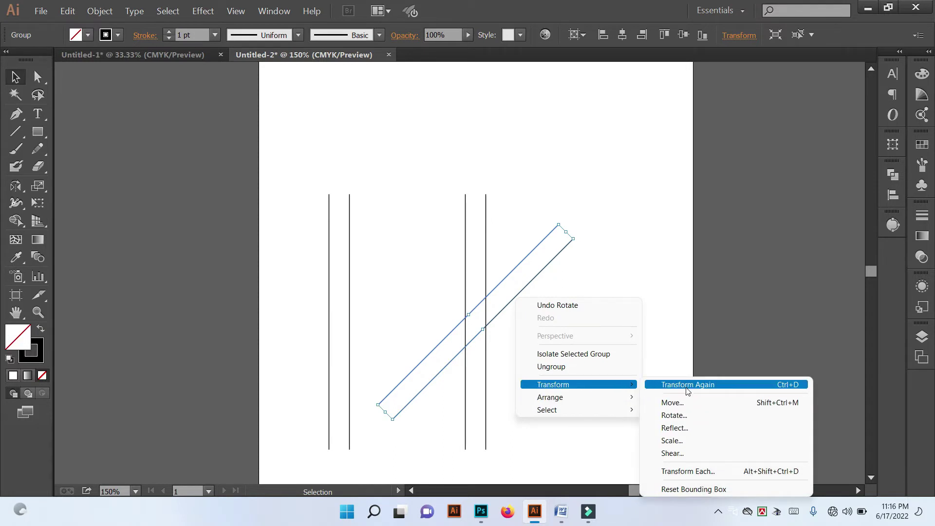
{"action": "left_click", "coordinate": [690, 428]}
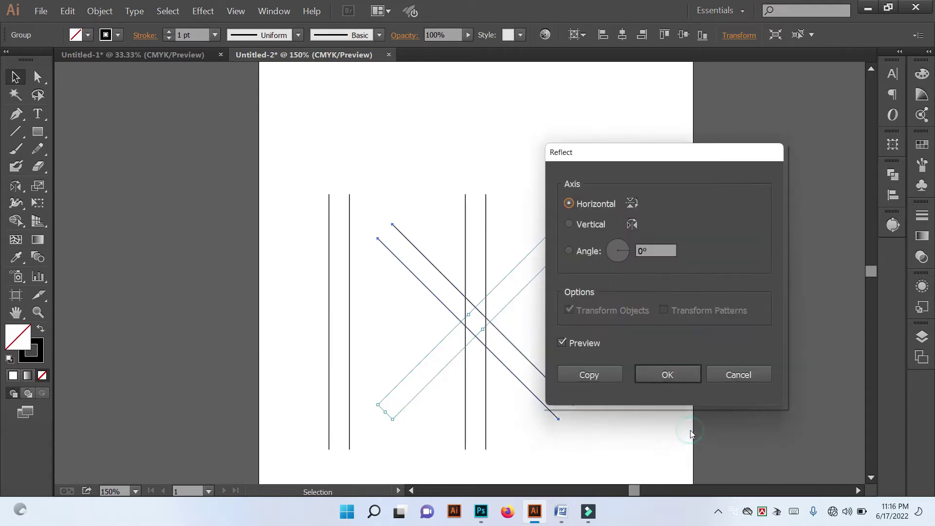
{"action": "left_click", "coordinate": [597, 378]}
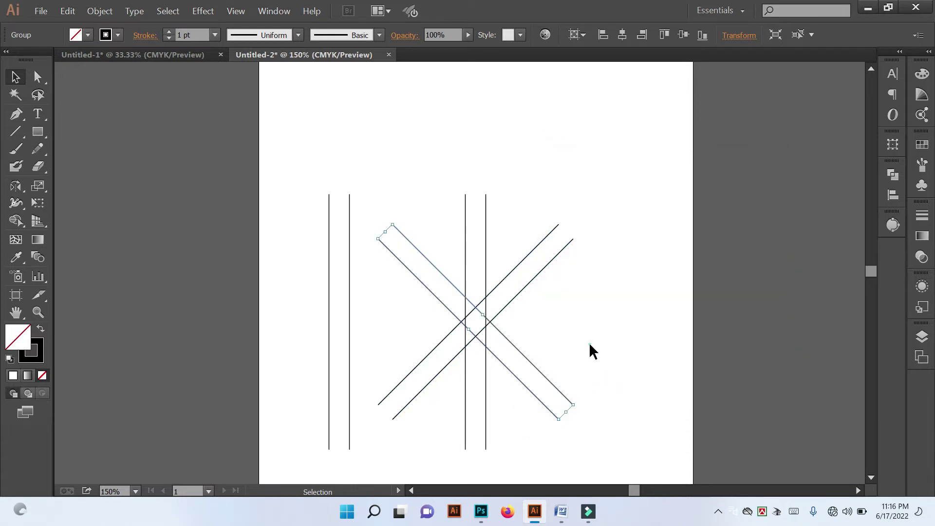
{"action": "left_click", "coordinate": [589, 343]}
{"action": "left_click_drag", "start_coordinate": [485, 193], "coordinate": [499, 215]}
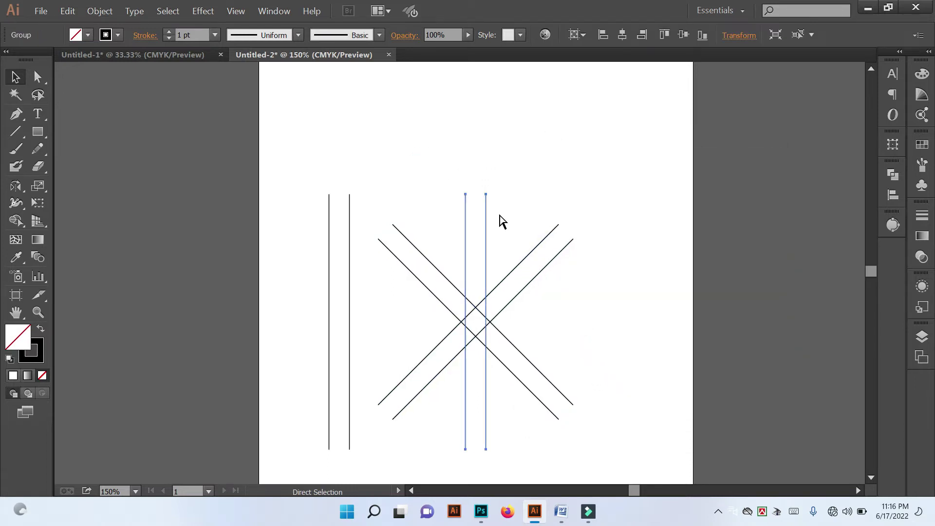
Select the two diagonal line pairs and move them to the right.
{"action": "left_click_drag", "start_coordinate": [302, 162], "coordinate": [379, 210]}
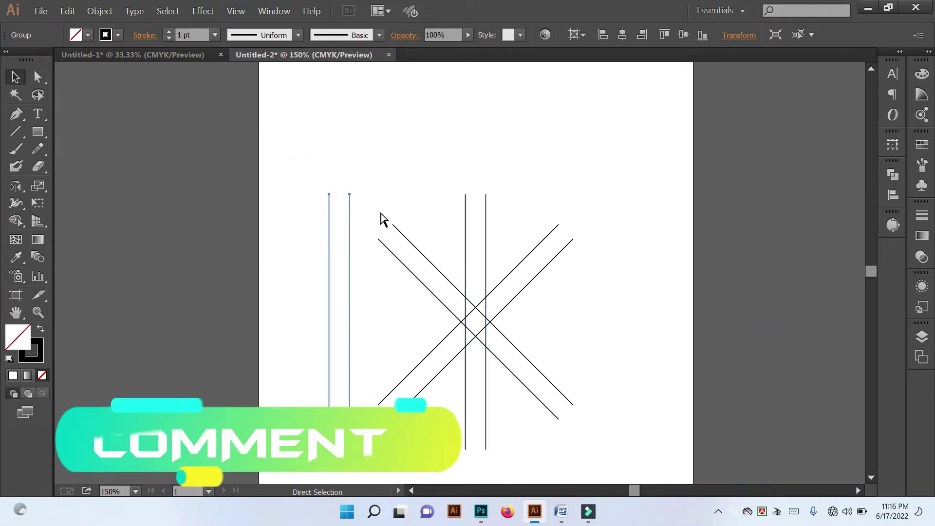
{"action": "left_click", "coordinate": [567, 212]}
{"action": "mouse_move", "coordinate": [561, 208]}
{"action": "left_mouse_down"}
{"action": "mouse_move", "coordinate": [570, 329]}
{"action": "mouse_move", "coordinate": [532, 420]}
{"action": "left_mouse_up"}
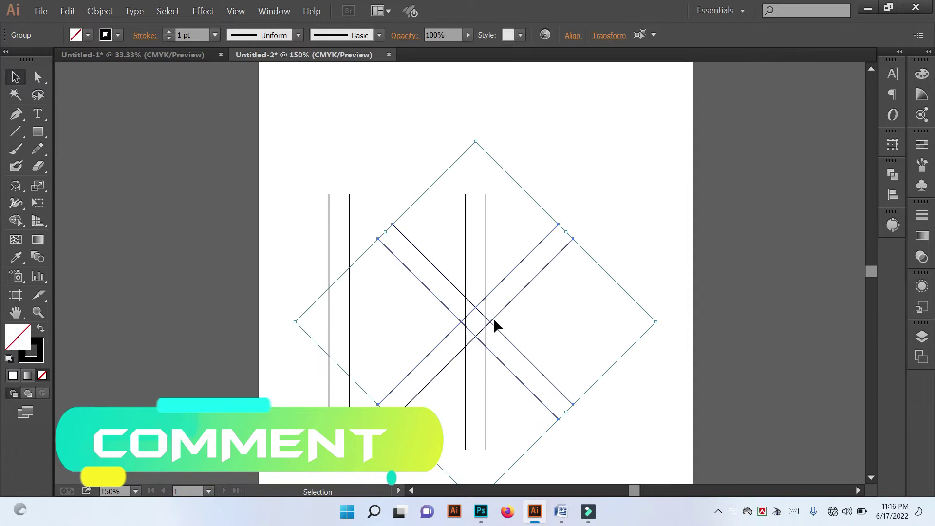
{"action": "left_click_drag", "start_coordinate": [490, 319], "coordinate": [691, 301]}
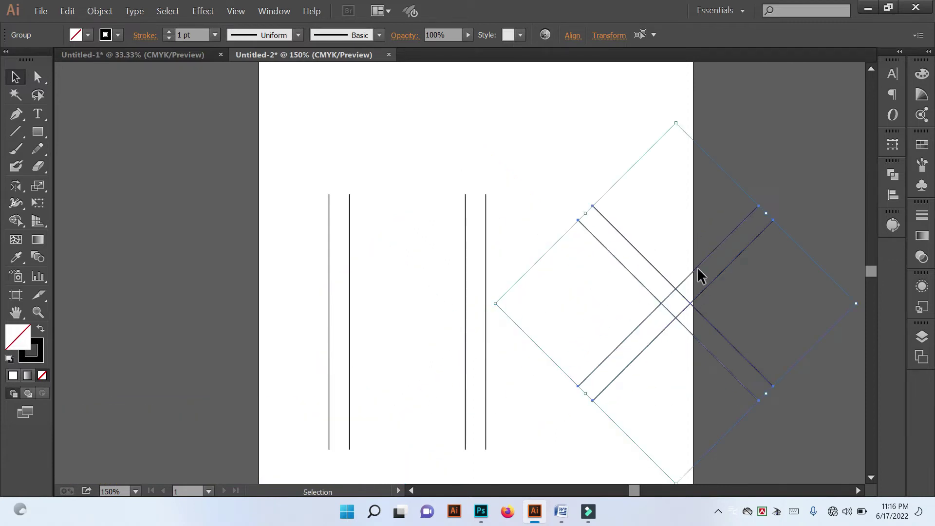
{"action": "left_click_drag", "start_coordinate": [660, 258], "coordinate": [485, 270]}
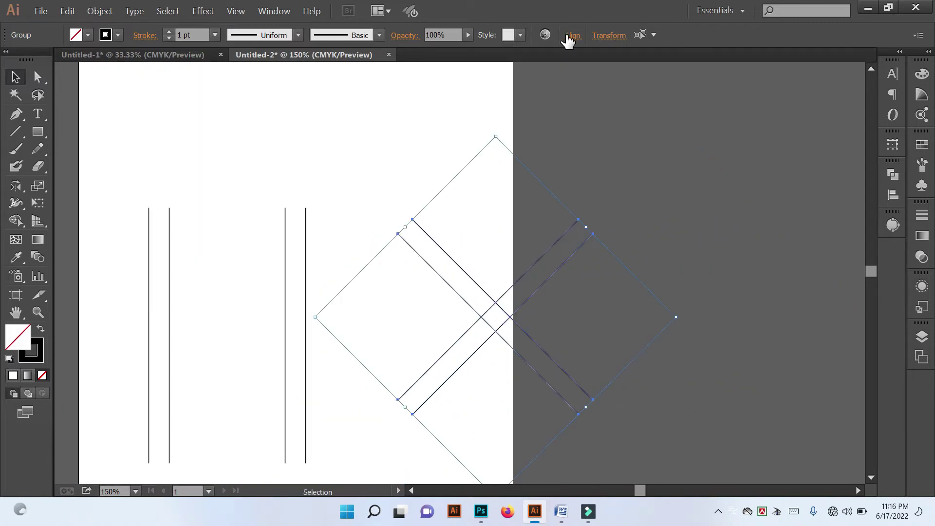
Center the diagonal pairs horizontally and vertically, aligned to a key object.
{"action": "left_click", "coordinate": [572, 36]}
{"action": "left_click", "coordinate": [560, 156]}
{"action": "left_click", "coordinate": [573, 191]}
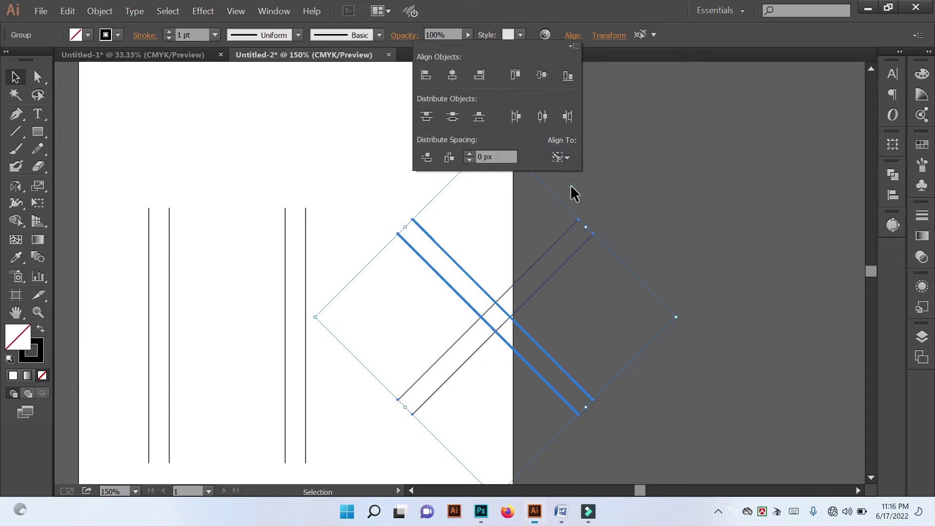
{"action": "left_click", "coordinate": [453, 74]}
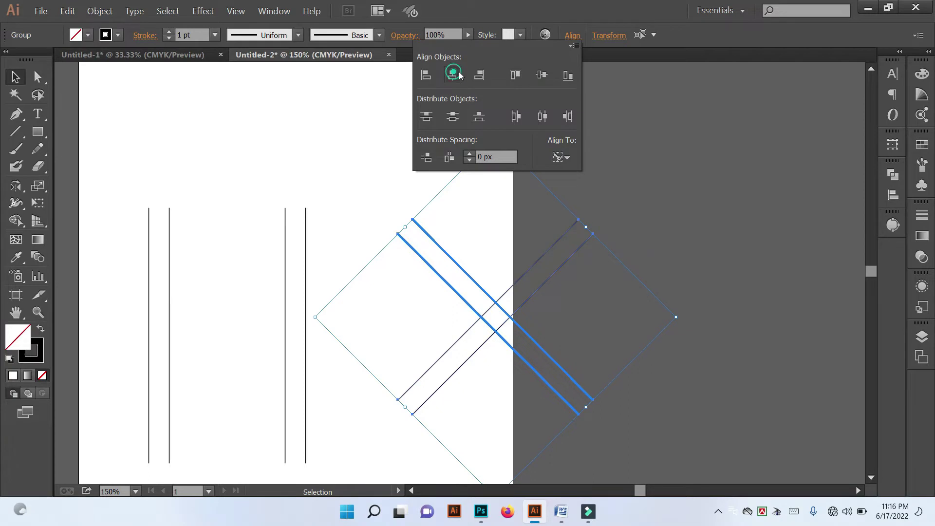
{"action": "left_click", "coordinate": [542, 75]}
{"action": "left_click", "coordinate": [570, 247]}
{"action": "left_click", "coordinate": [514, 245]}
{"action": "left_click_drag", "start_coordinate": [487, 244], "coordinate": [585, 207]}
{"action": "left_click_drag", "start_coordinate": [486, 159], "coordinate": [684, 375]}
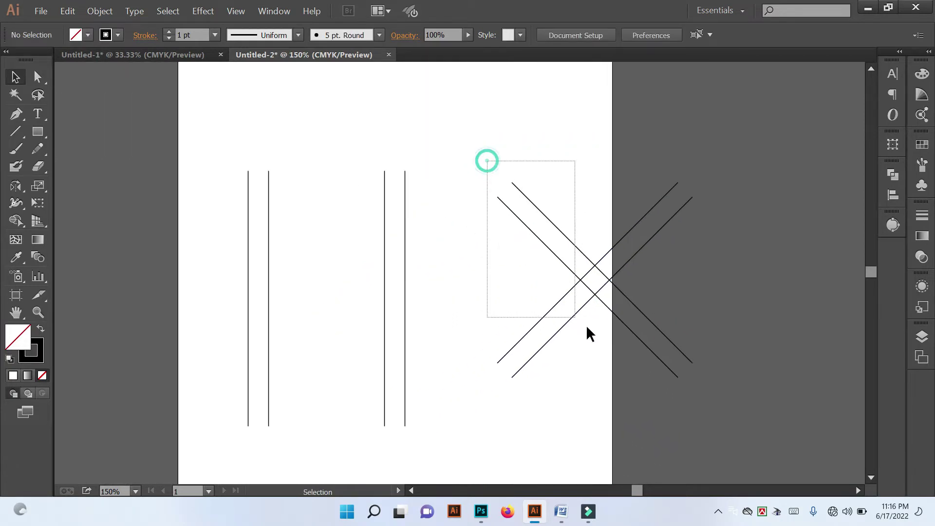
{"action": "left_click", "coordinate": [612, 280]}
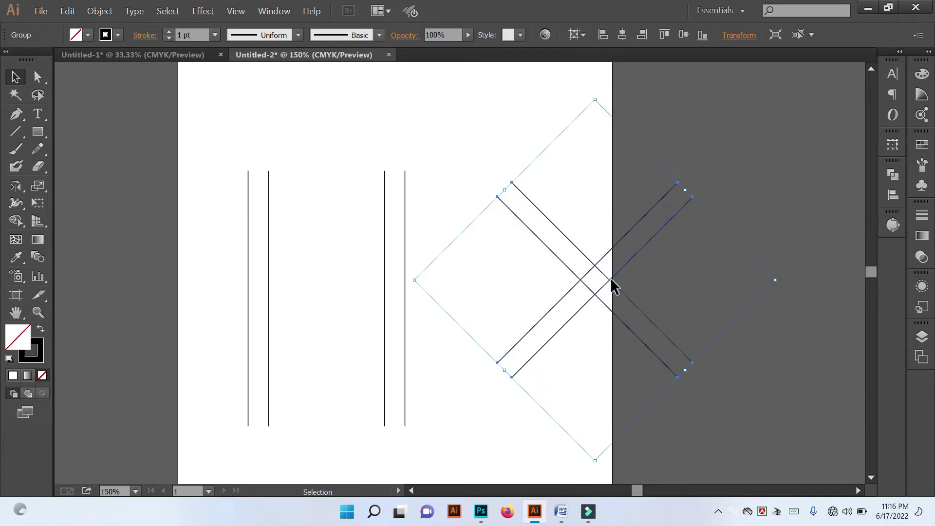
{"action": "left_click", "coordinate": [475, 250]}
Align the vertical lines and the X by horizontal center and top edges.
{"action": "left_click_drag", "start_coordinate": [196, 171], "coordinate": [440, 341]}
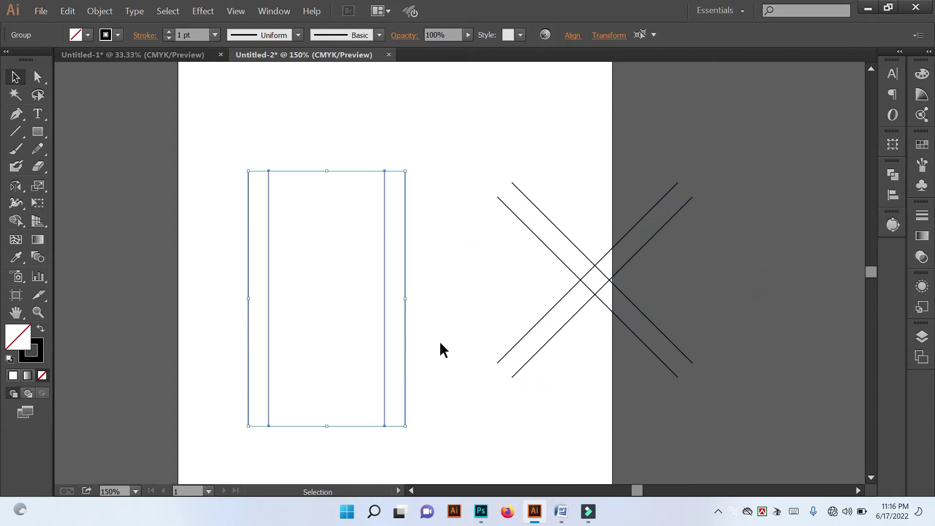
{"action": "left_click", "coordinate": [465, 317]}
{"action": "left_click_drag", "start_coordinate": [193, 136], "coordinate": [696, 312]}
{"action": "left_click", "coordinate": [570, 36]}
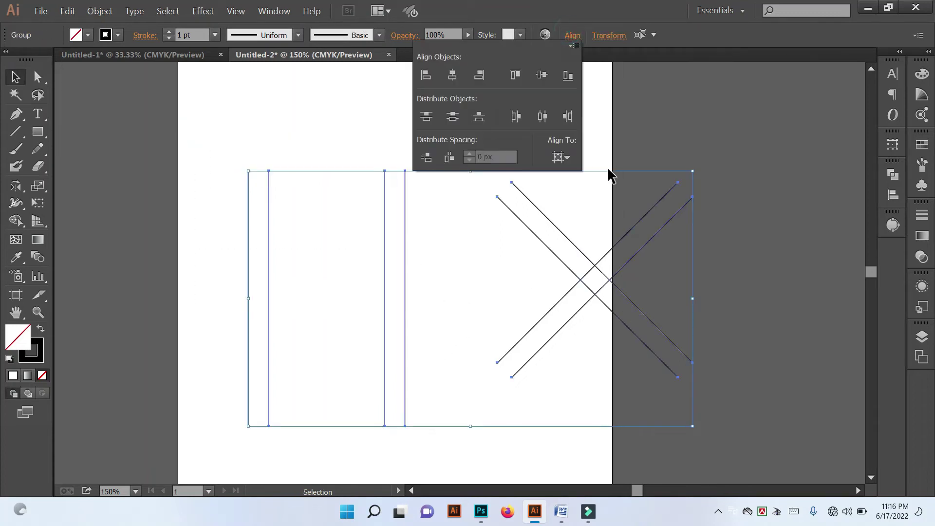
{"action": "left_click", "coordinate": [560, 157]}
{"action": "left_click", "coordinate": [591, 191]}
{"action": "left_click", "coordinate": [447, 78]}
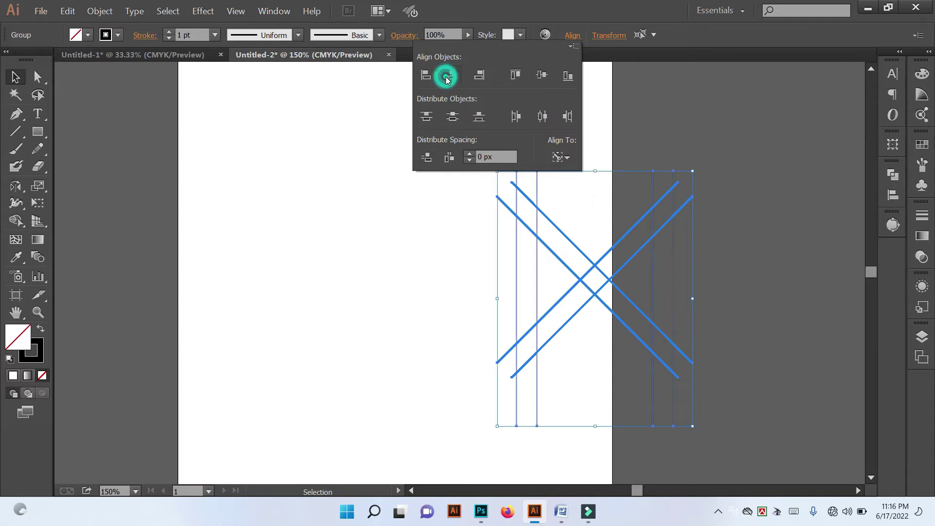
{"action": "left_click", "coordinate": [516, 75]}
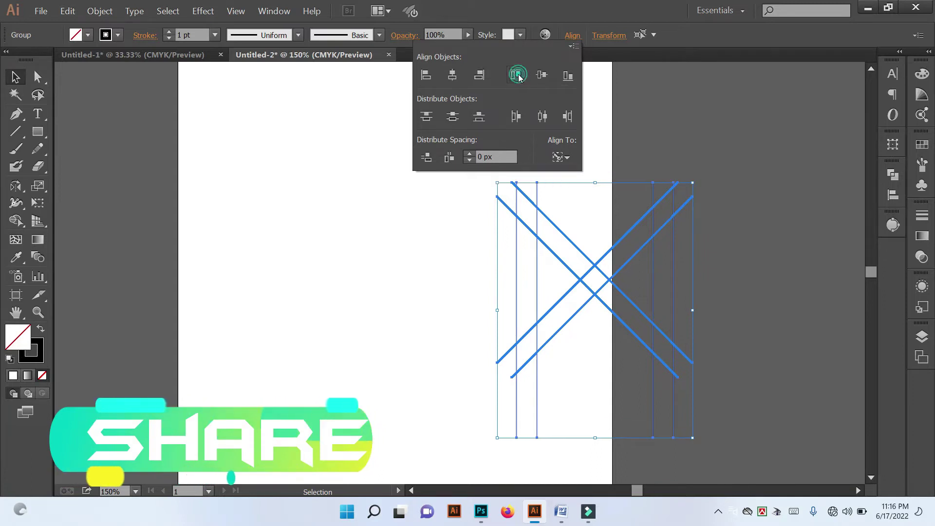
{"action": "left_click", "coordinate": [616, 146]}
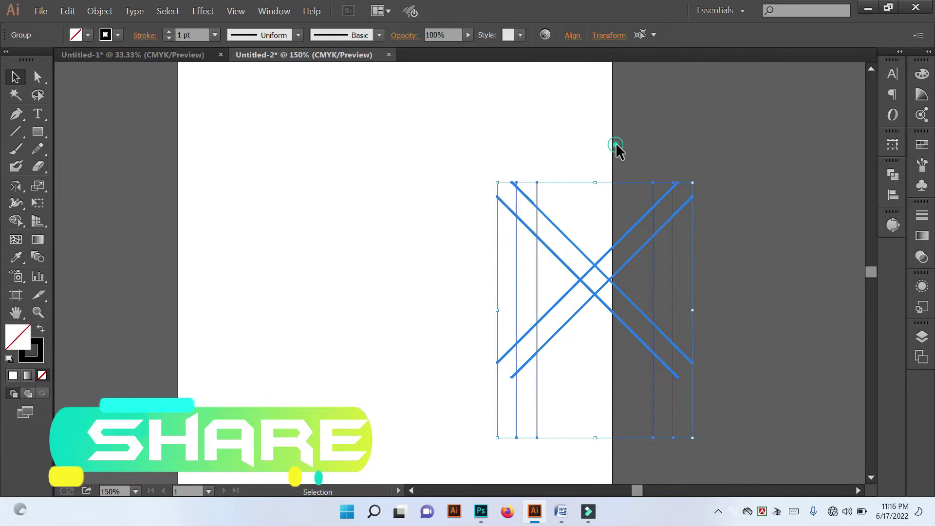
Move the combined lines onto the artboard centre and select the diagonals.
{"action": "left_click_drag", "start_coordinate": [486, 161], "coordinate": [691, 302]}
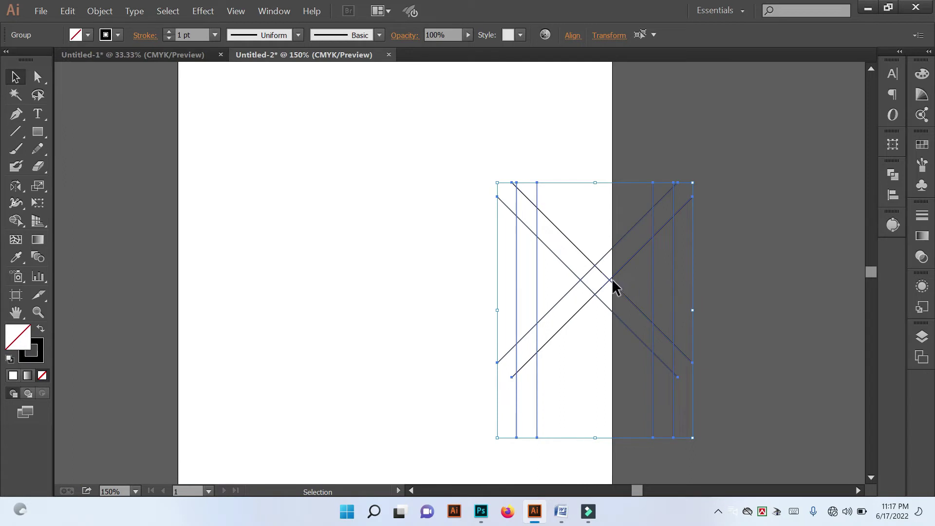
{"action": "left_click_drag", "start_coordinate": [457, 168], "coordinate": [612, 366]}
{"action": "left_click_drag", "start_coordinate": [609, 281], "coordinate": [422, 269]}
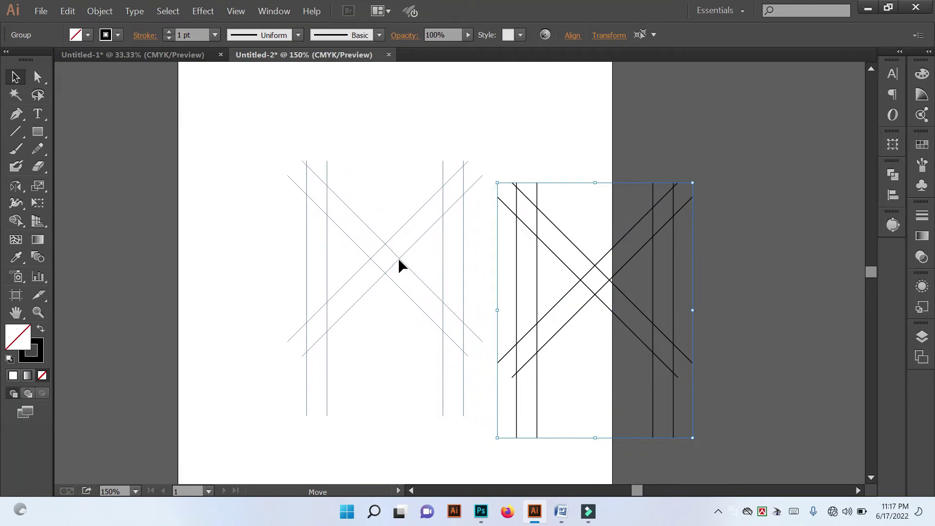
{"action": "left_click_drag", "start_coordinate": [422, 267], "coordinate": [398, 257]}
{"action": "left_click", "coordinate": [563, 250]}
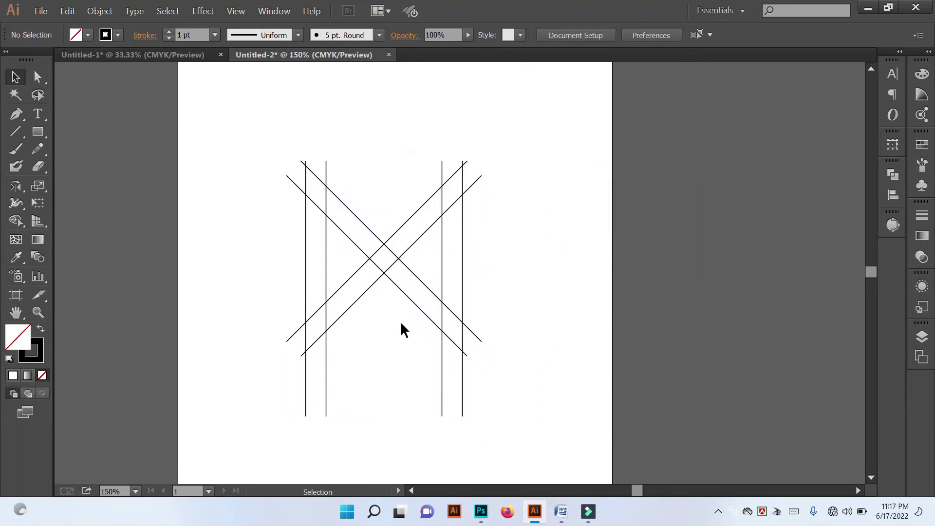
{"action": "mouse_move", "coordinate": [344, 218]}
{"action": "left_mouse_down"}
{"action": "mouse_move", "coordinate": [376, 245]}
{"action": "mouse_move", "coordinate": [381, 296]}
{"action": "left_mouse_up"}
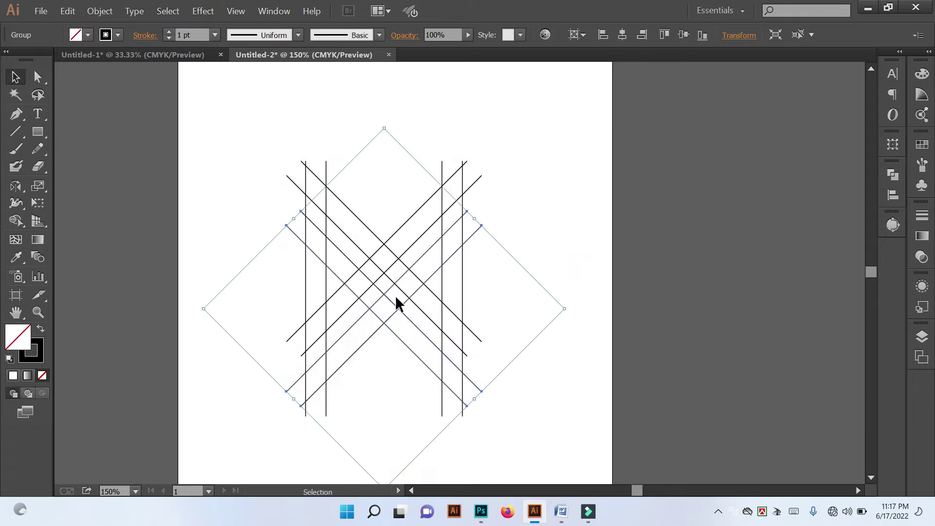
Check the vertical-line group and select its left pair.
{"action": "left_click", "coordinate": [606, 297]}
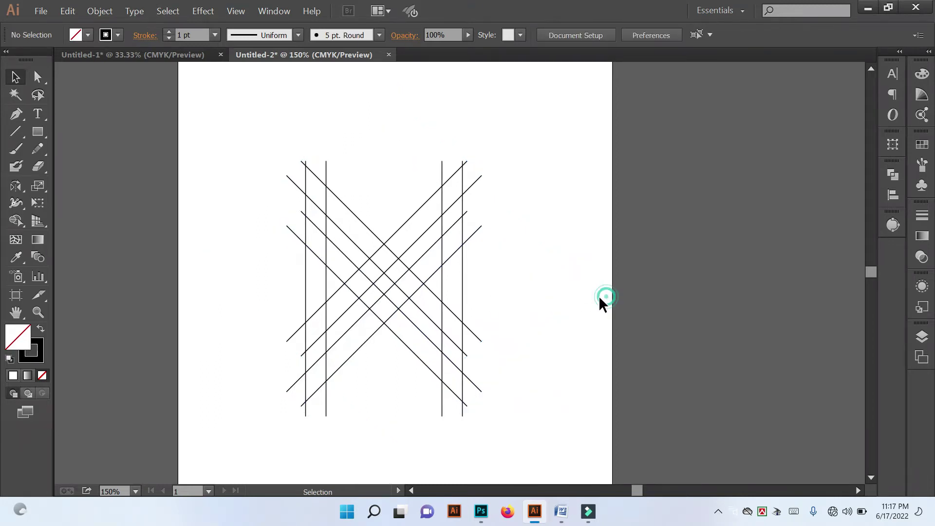
{"action": "left_click", "coordinate": [304, 288]}
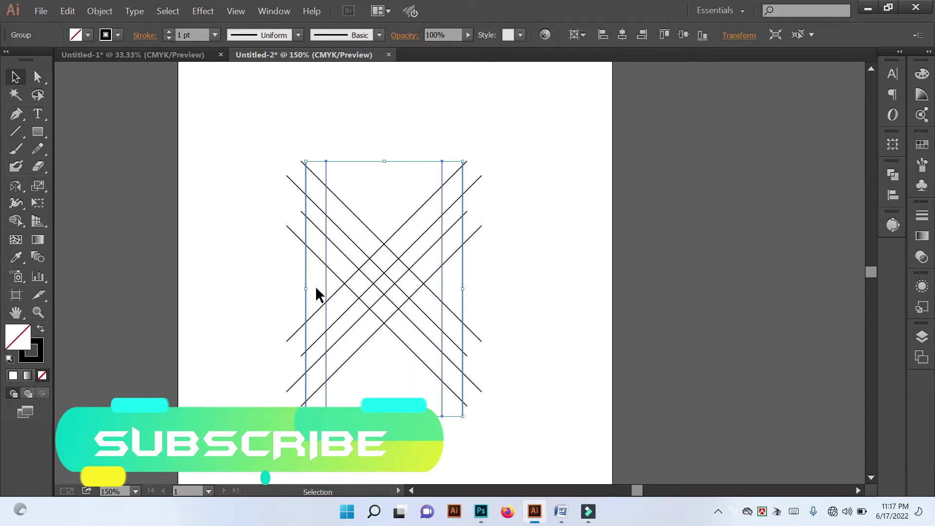
{"action": "left_click", "coordinate": [318, 286]}
{"action": "left_click_drag", "start_coordinate": [282, 280], "coordinate": [323, 292]}
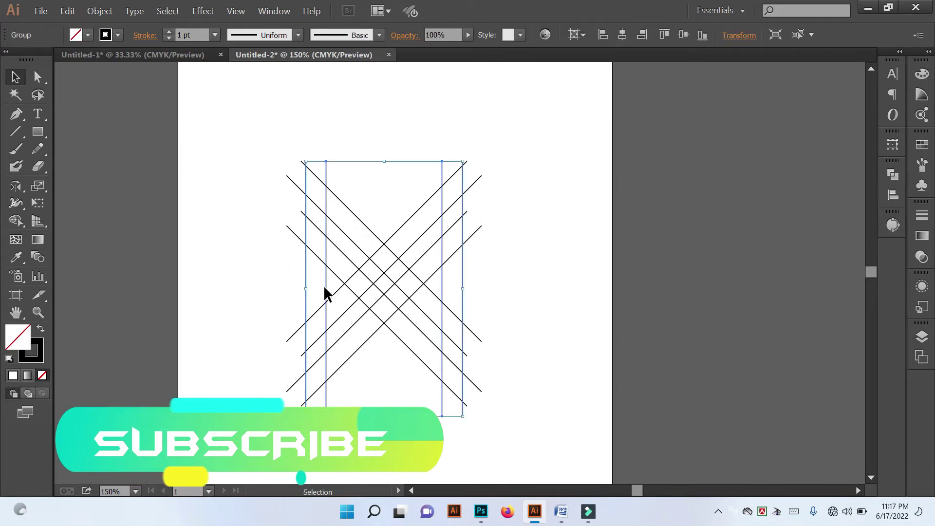
{"action": "right_click", "coordinate": [323, 292]}
{"action": "left_click", "coordinate": [281, 290]}
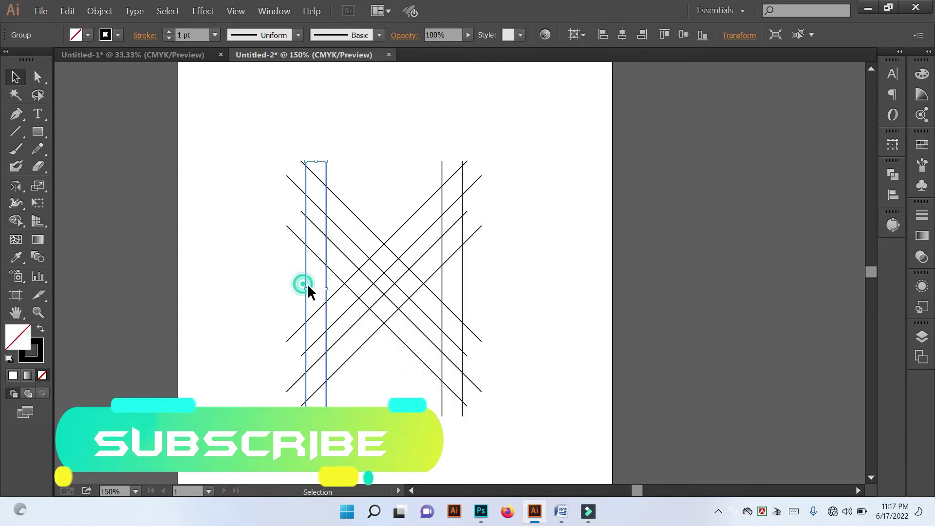
{"action": "left_click", "coordinate": [267, 281]}
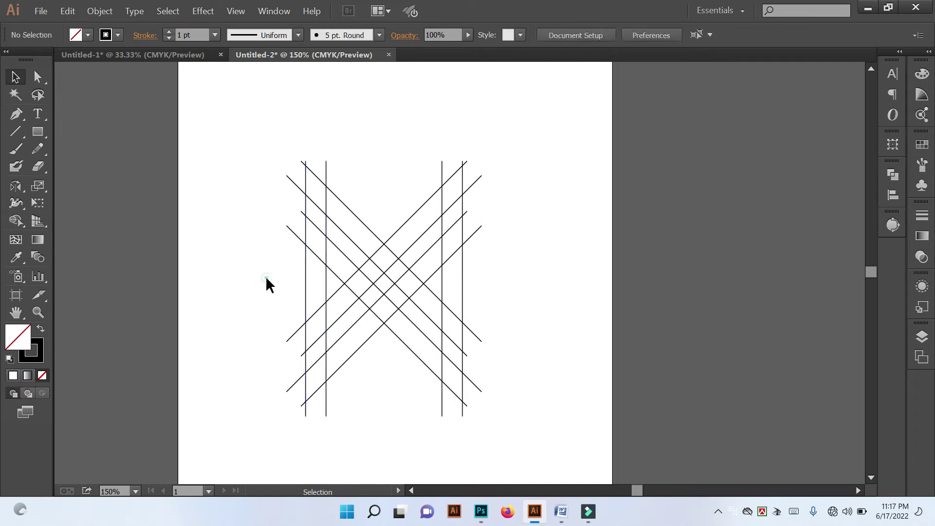
Draw a long vertical line and move it into the drawing's left half.
{"action": "left_click", "coordinate": [15, 131]}
{"action": "left_click_drag", "start_coordinate": [250, 242], "coordinate": [241, 470]}
{"action": "left_click", "coordinate": [15, 76]}
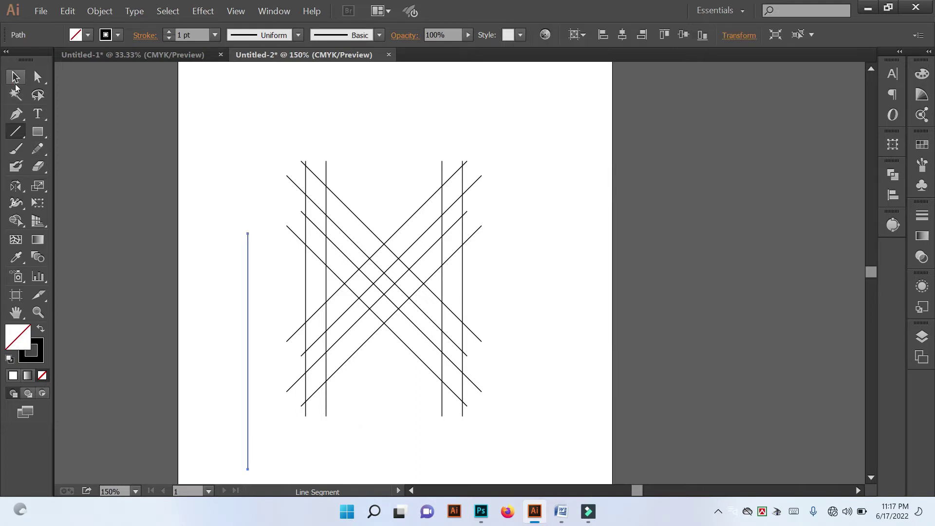
{"action": "left_click", "coordinate": [156, 313]}
{"action": "left_click_drag", "start_coordinate": [245, 379], "coordinate": [335, 378]}
{"action": "left_click", "coordinate": [389, 372]}
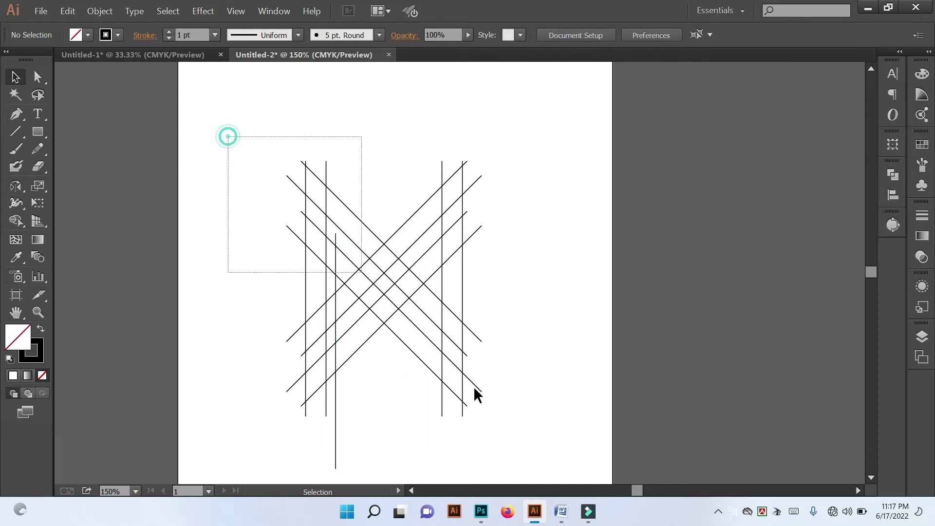
Place a copy of all lines to the right and reselect the original drawing.
{"action": "left_click_drag", "start_coordinate": [227, 136], "coordinate": [524, 449]}
{"action": "left_click_drag", "start_coordinate": [414, 306], "coordinate": [778, 327], "text": "alt"}
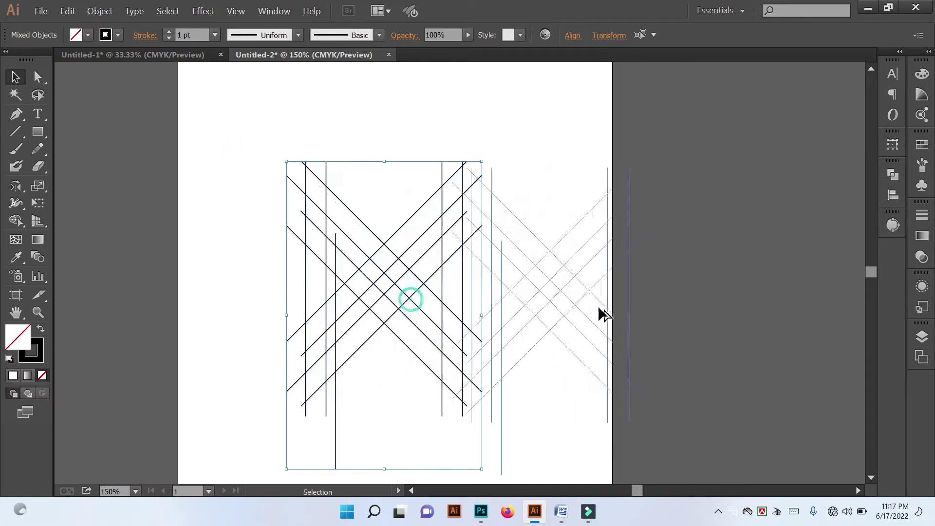
{"action": "left_click", "coordinate": [569, 296]}
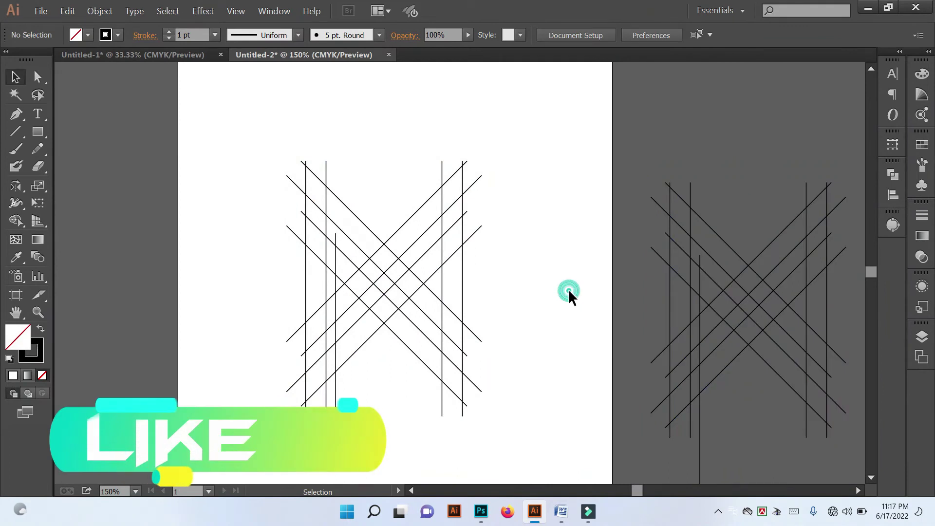
{"action": "left_click_drag", "start_coordinate": [229, 138], "coordinate": [568, 475]}
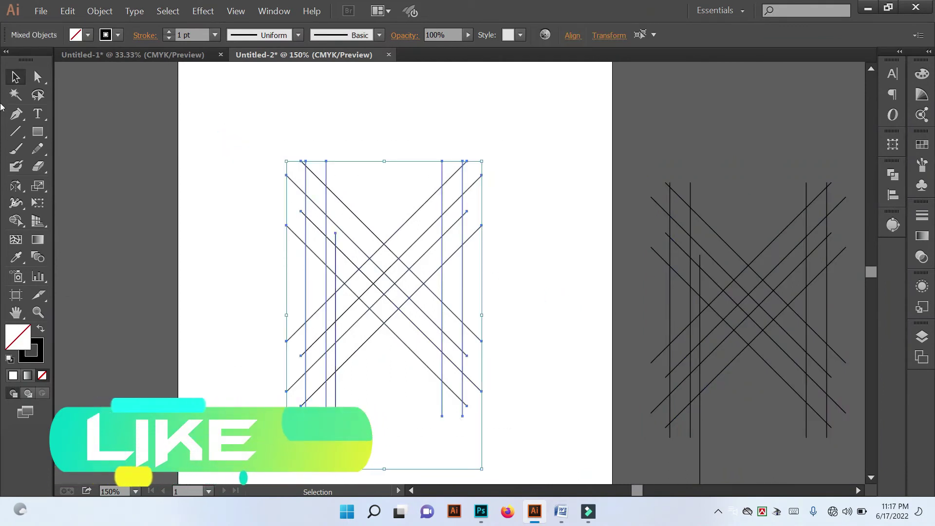
{"action": "left_click", "coordinate": [17, 219]}
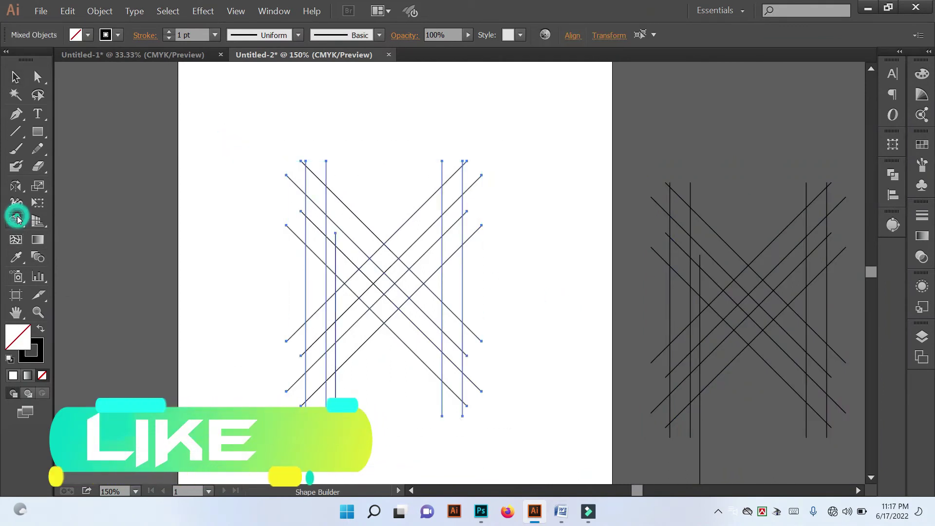
Set the fill colour to purple.
{"action": "double_click", "coordinate": [17, 336]}
{"action": "left_click", "coordinate": [674, 211]}
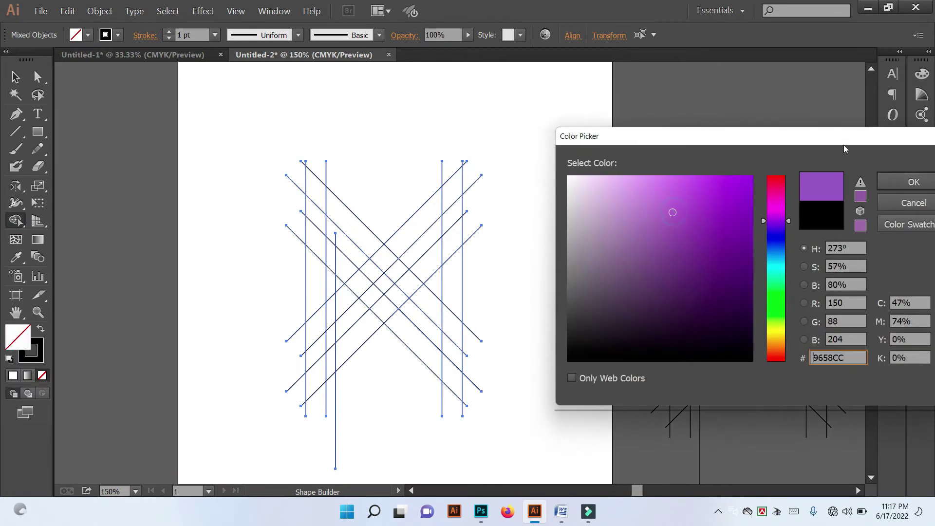
{"action": "left_click", "coordinate": [910, 185]}
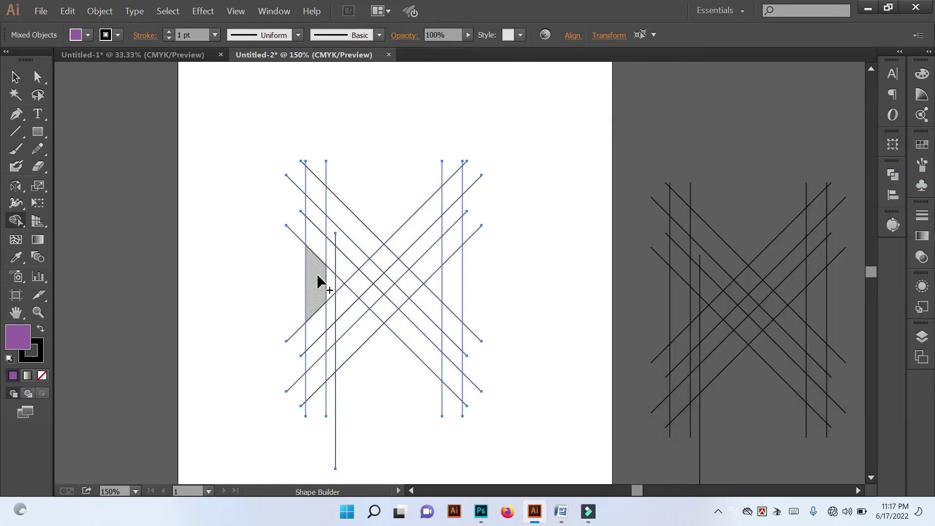
Merge the left strip, diagonal bands and inner V regions into the M shape.
{"action": "left_click_drag", "start_coordinate": [317, 196], "coordinate": [316, 281]}
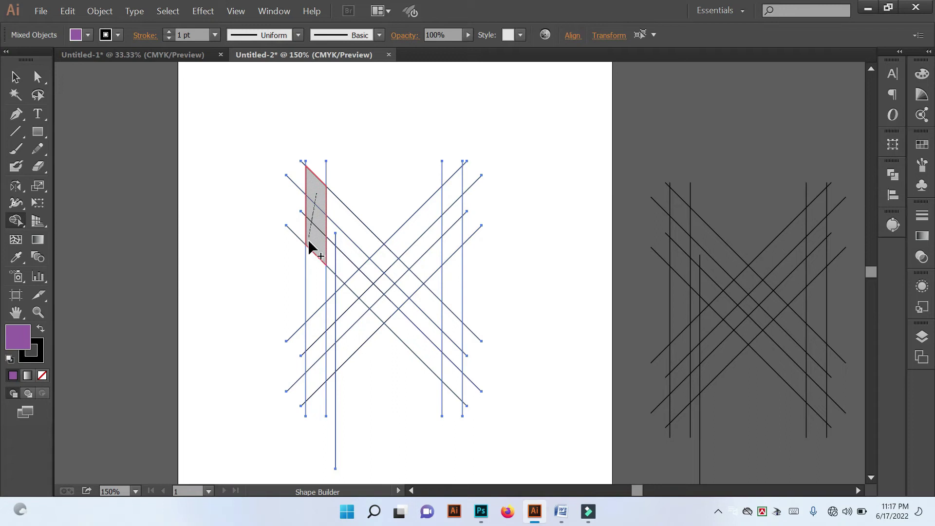
{"action": "left_click_drag", "start_coordinate": [308, 320], "coordinate": [311, 371]}
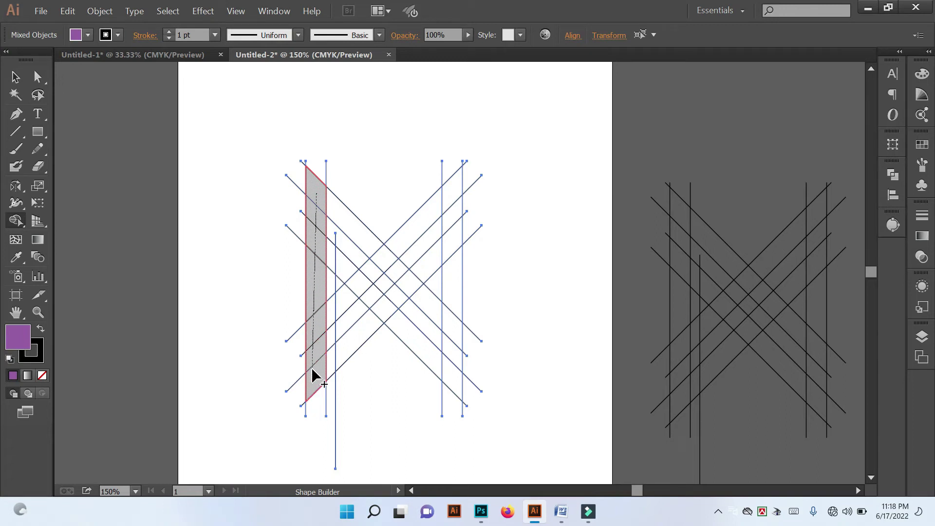
{"action": "mouse_move", "coordinate": [317, 192]}
{"action": "left_mouse_down"}
{"action": "mouse_move", "coordinate": [378, 261]}
{"action": "mouse_move", "coordinate": [404, 242]}
{"action": "left_mouse_up"}
{"action": "left_click_drag", "start_coordinate": [441, 204], "coordinate": [449, 190]}
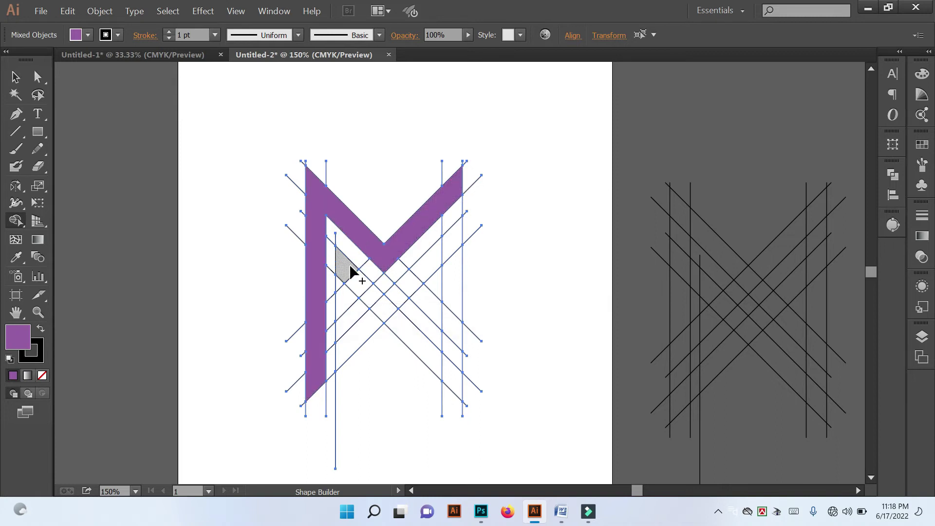
{"action": "left_click_drag", "start_coordinate": [347, 271], "coordinate": [360, 283]}
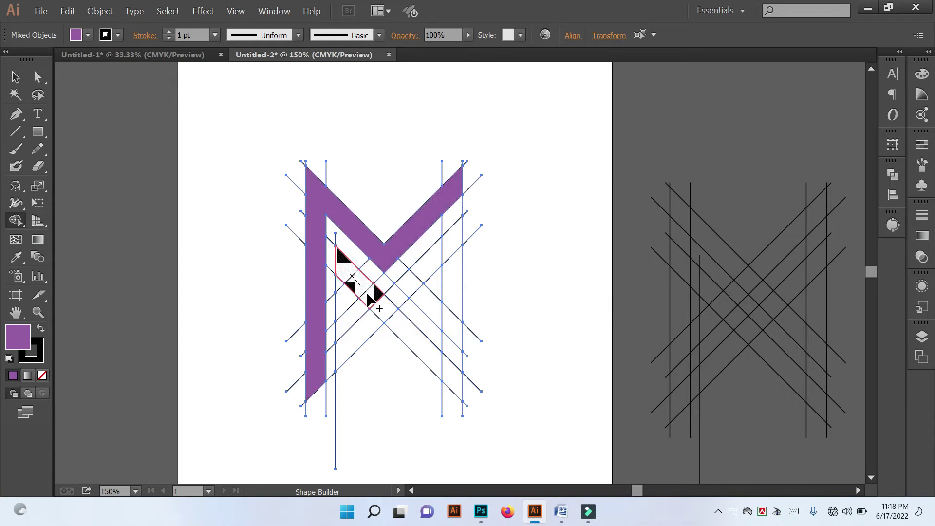
{"action": "left_click", "coordinate": [378, 310]}
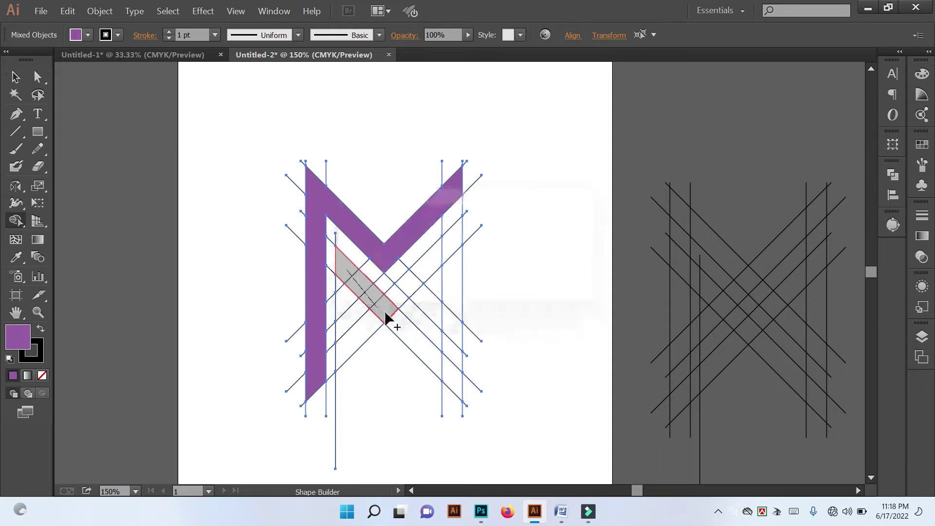
{"action": "mouse_move", "coordinate": [384, 309]}
{"action": "left_mouse_down"}
{"action": "mouse_move", "coordinate": [452, 249]}
{"action": "mouse_move", "coordinate": [448, 375]}
{"action": "left_mouse_up"}
{"action": "left_click", "coordinate": [15, 77]}
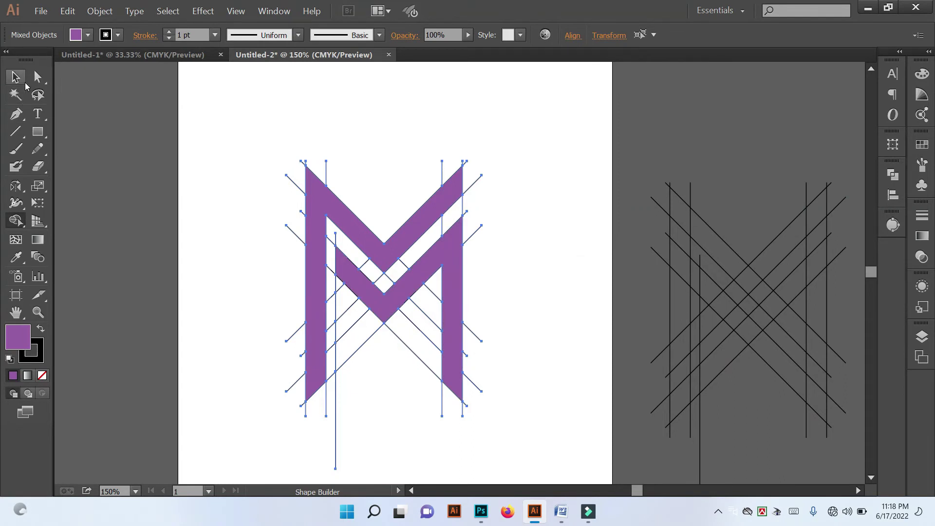
{"action": "left_click", "coordinate": [157, 153]}
Select the purple M pieces with the Magic Wand and Alt-drag a copy left.
{"action": "left_click", "coordinate": [15, 95]}
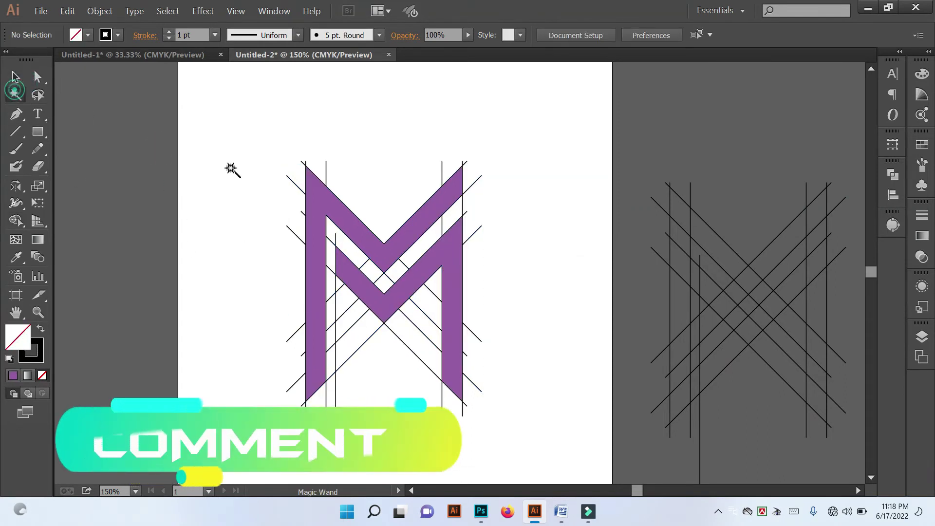
{"action": "left_click", "coordinate": [320, 205]}
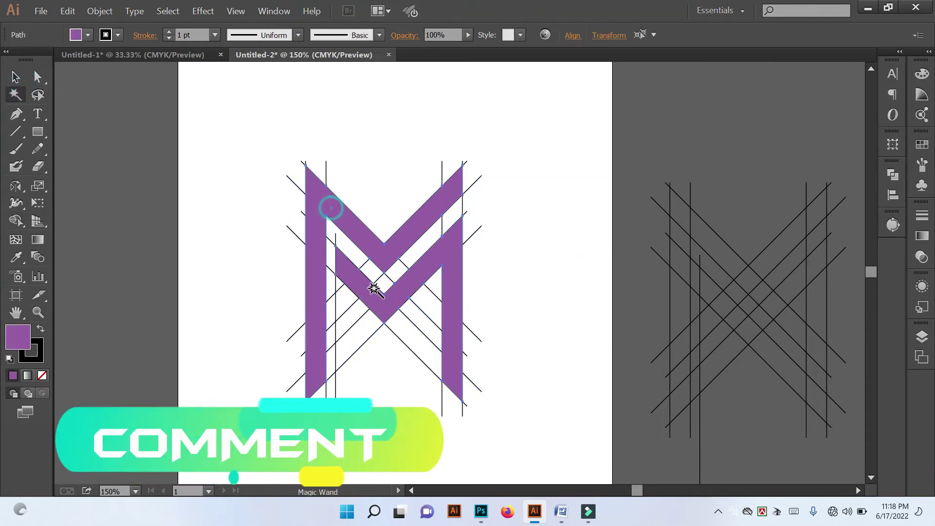
{"action": "left_click", "coordinate": [15, 77]}
{"action": "left_click_drag", "start_coordinate": [346, 226], "coordinate": [84, 212]}
{"action": "left_click", "coordinate": [273, 184]}
Undo the accidental deletion of the M and lines, then zoom out.
{"action": "left_click_drag", "start_coordinate": [262, 129], "coordinate": [541, 467]}
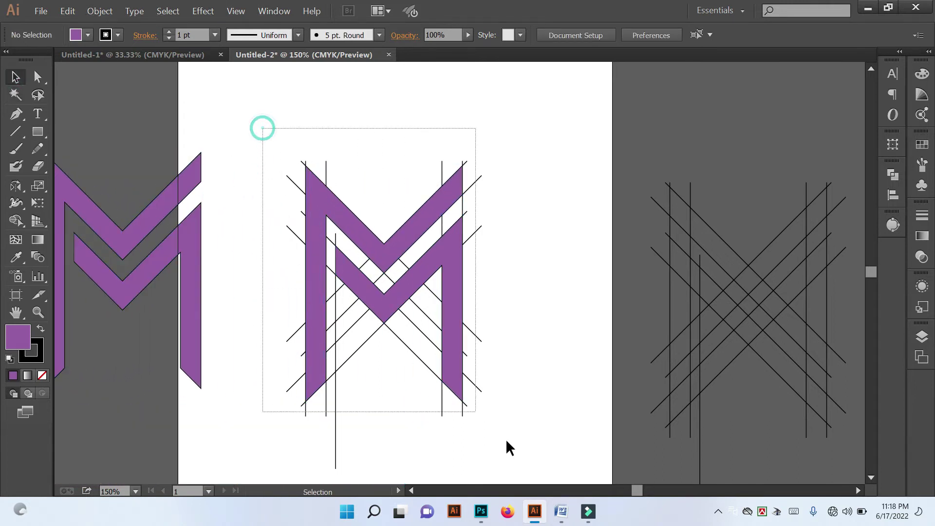
{"action": "key", "text": "Delete"}
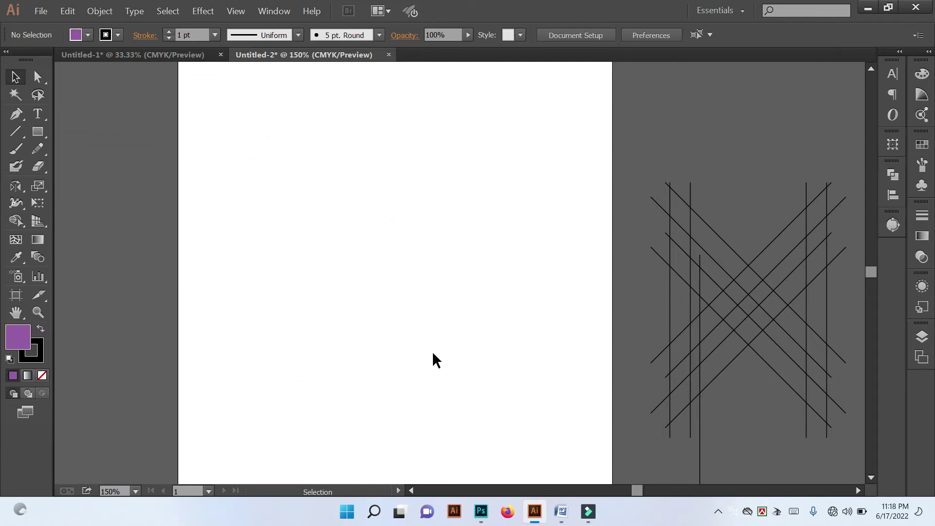
{"action": "key", "text": "ctrl+z"}
{"action": "left_click", "coordinate": [372, 322]}
{"action": "scroll", "coordinate": [277, 276], "scroll_direction": "down", "scroll_amount": 1}
{"action": "scroll", "coordinate": [341, 285], "scroll_direction": "down", "scroll_amount": 1}
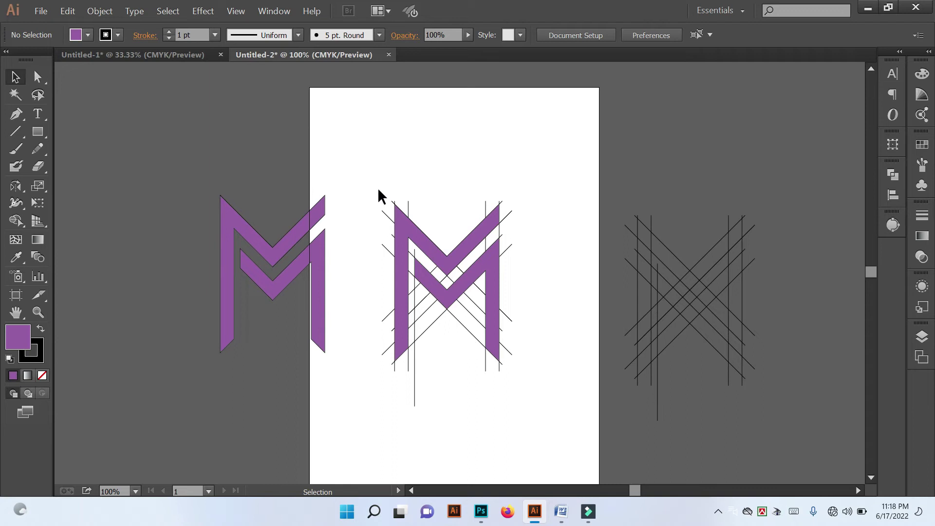
Move the left M copy up and further left, then ungroup it.
{"action": "left_click_drag", "start_coordinate": [378, 188], "coordinate": [472, 285]}
{"action": "right_click", "coordinate": [472, 284]}
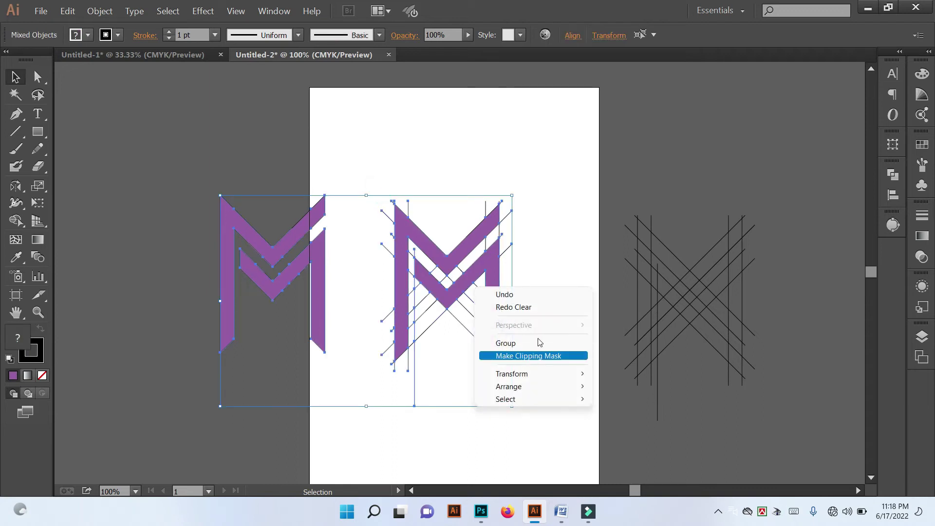
{"action": "left_click", "coordinate": [535, 249]}
{"action": "left_click", "coordinate": [270, 252]}
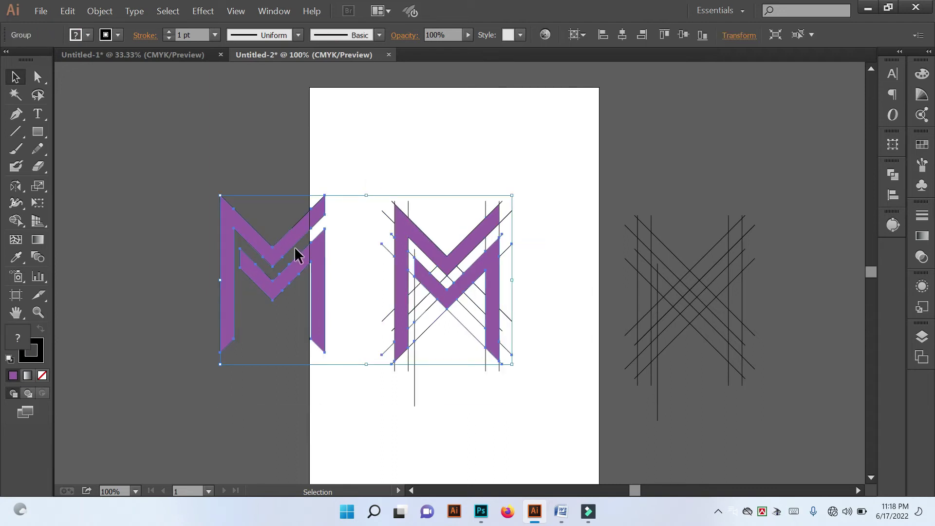
{"action": "left_click_drag", "start_coordinate": [301, 242], "coordinate": [211, 179]}
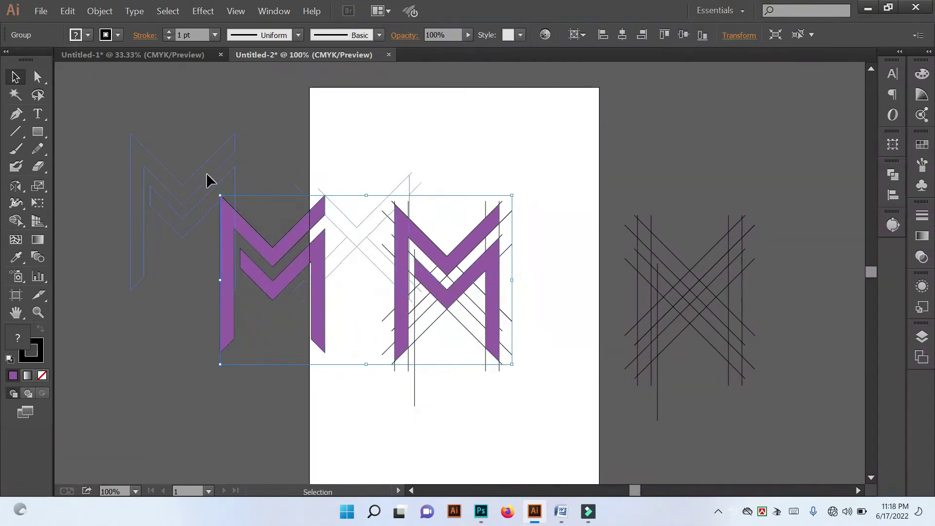
{"action": "right_click", "coordinate": [328, 208]}
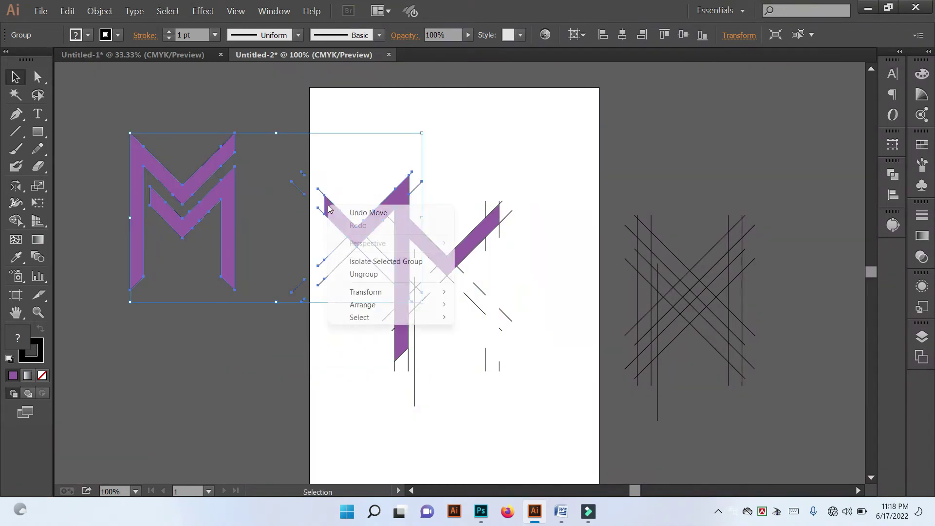
{"action": "left_click", "coordinate": [364, 273]}
{"action": "left_click", "coordinate": [354, 313]}
Ungroup the left purple M group a second time so it stands alone.
{"action": "left_click_drag", "start_coordinate": [282, 122], "coordinate": [548, 448]}
{"action": "right_click", "coordinate": [396, 260]}
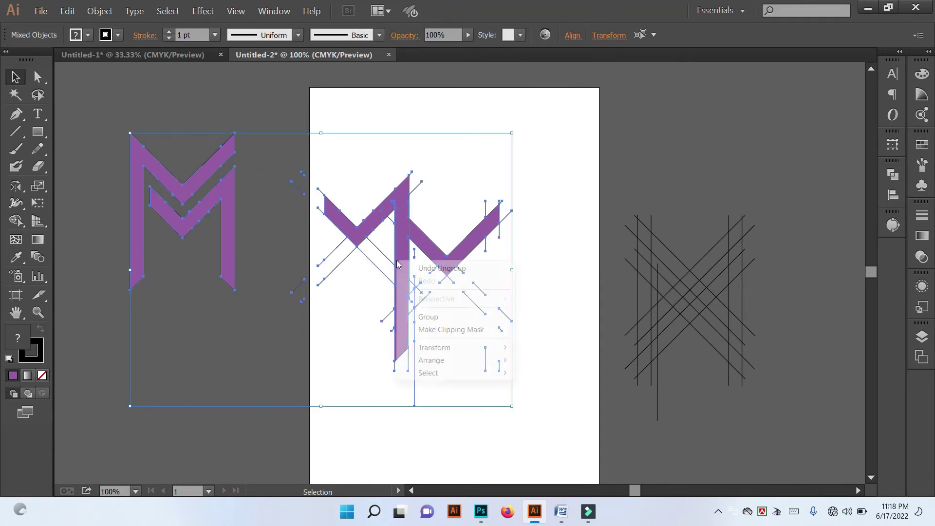
{"action": "left_click", "coordinate": [341, 307]}
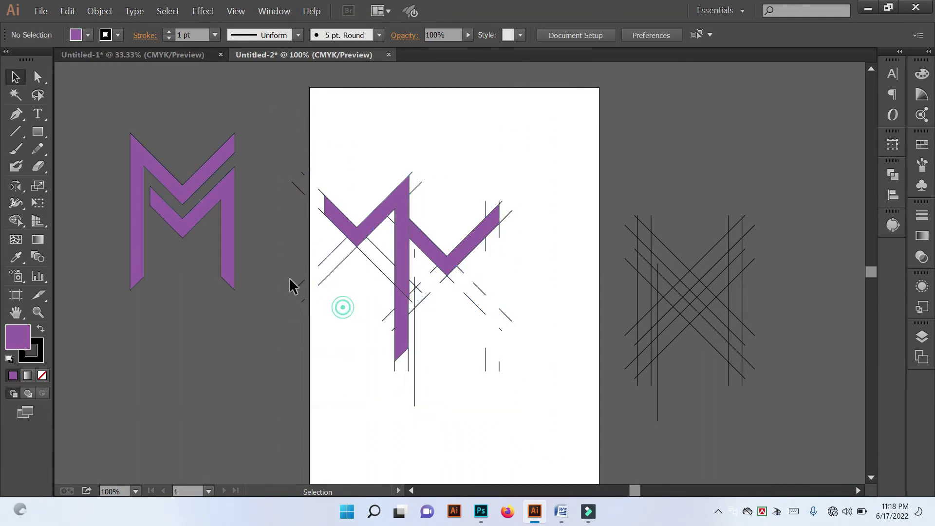
{"action": "left_click", "coordinate": [220, 249]}
{"action": "right_click", "coordinate": [347, 224]}
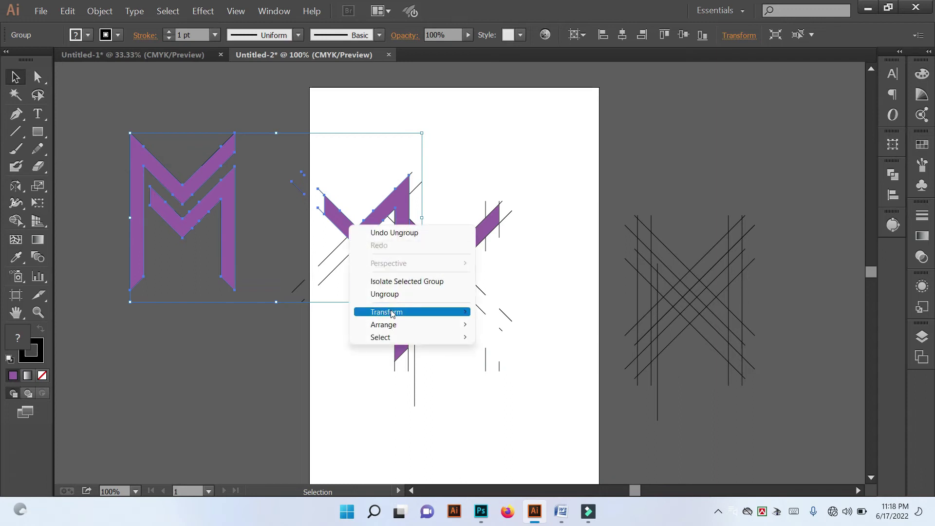
{"action": "left_click", "coordinate": [405, 295]}
{"action": "right_click", "coordinate": [327, 221]}
{"action": "left_click", "coordinate": [301, 234]}
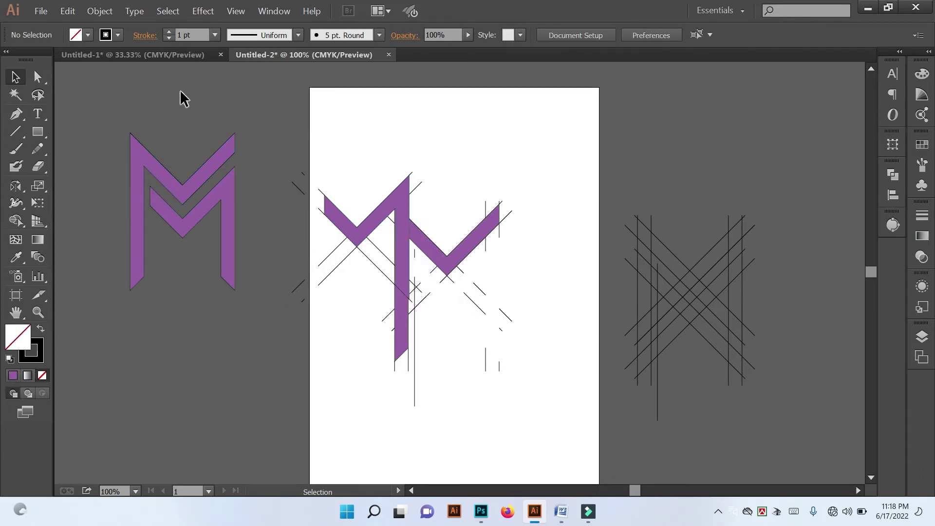
{"action": "left_click", "coordinate": [225, 227]}
{"action": "left_click", "coordinate": [273, 213]}
Delete the artboard's construction artwork and move the left M to the artboard centre.
{"action": "left_click_drag", "start_coordinate": [281, 136], "coordinate": [526, 440]}
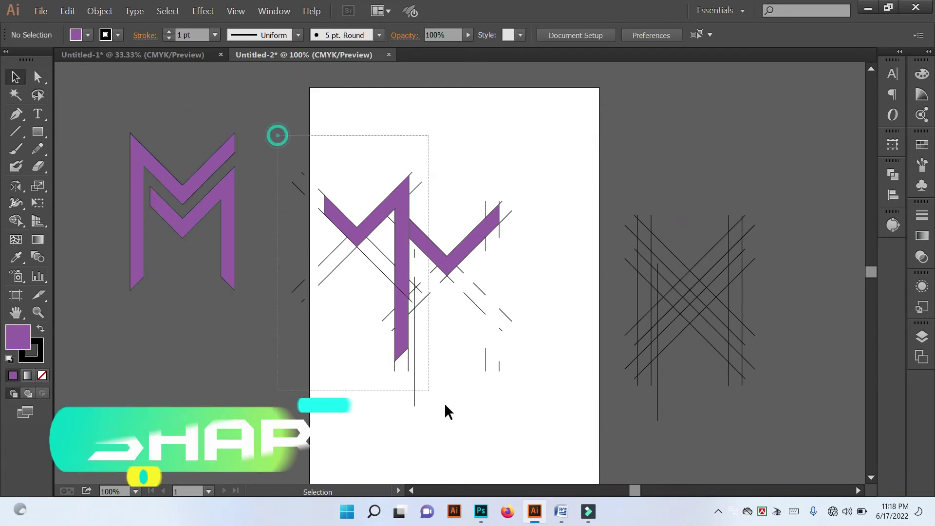
{"action": "key", "text": "Delete"}
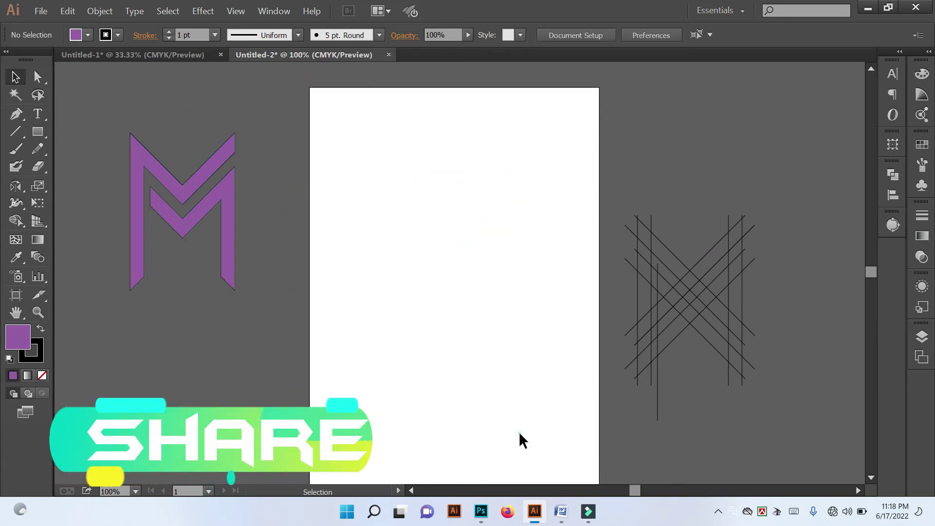
{"action": "left_click_drag", "start_coordinate": [103, 121], "coordinate": [276, 328]}
{"action": "left_click_drag", "start_coordinate": [194, 188], "coordinate": [473, 282]}
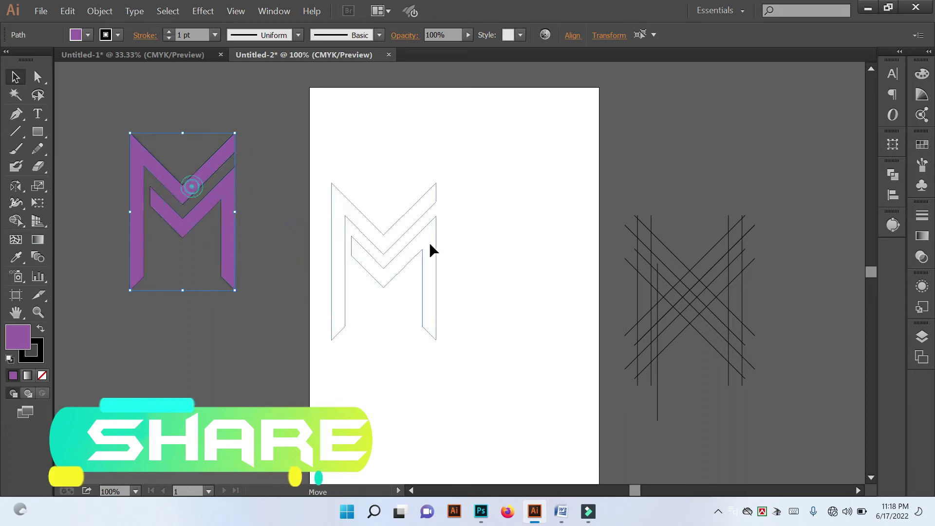
{"action": "left_click", "coordinate": [529, 216]}
{"action": "left_click_drag", "start_coordinate": [382, 204], "coordinate": [514, 383]}
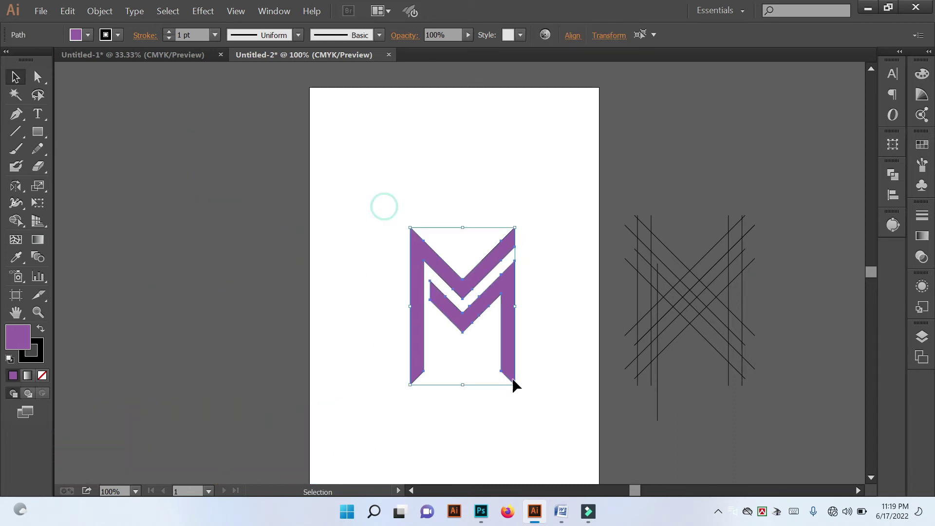
Set the M's stroke to None.
{"action": "left_click", "coordinate": [43, 349]}
{"action": "left_click", "coordinate": [42, 375]}
{"action": "left_click", "coordinate": [18, 336]}
{"action": "left_click", "coordinate": [118, 328]}
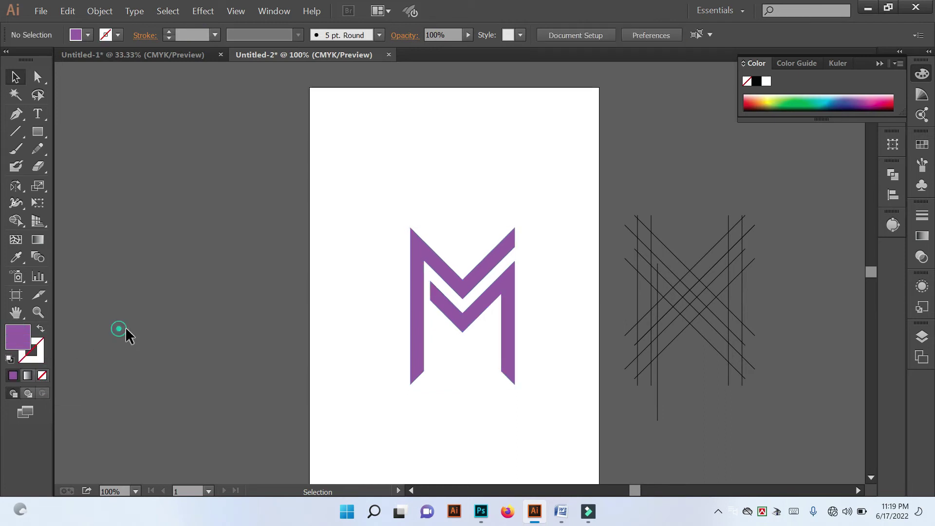
Place the gradient square above the M and eyedropper its yellow-to-red gradient onto the M.
{"action": "left_click_drag", "start_coordinate": [120, 72], "coordinate": [409, 170]}
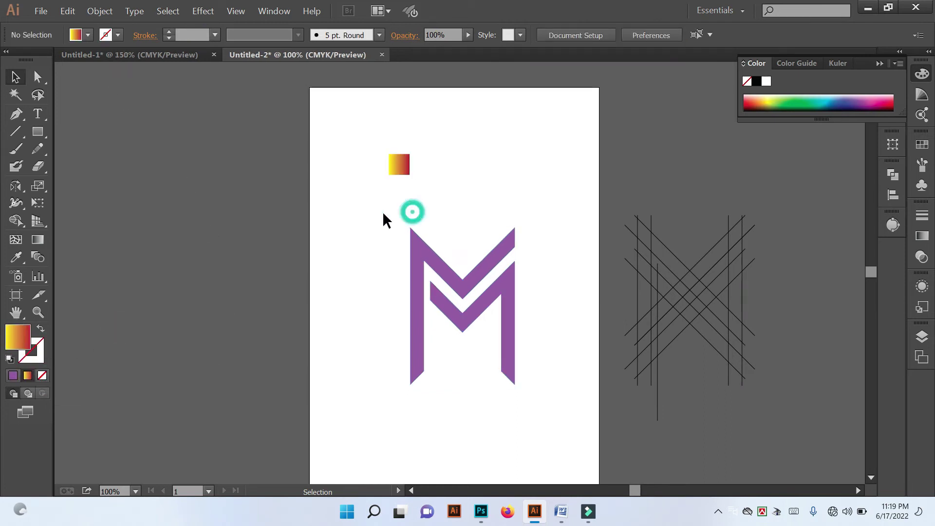
{"action": "left_click_drag", "start_coordinate": [382, 217], "coordinate": [517, 384]}
{"action": "left_click", "coordinate": [16, 258]}
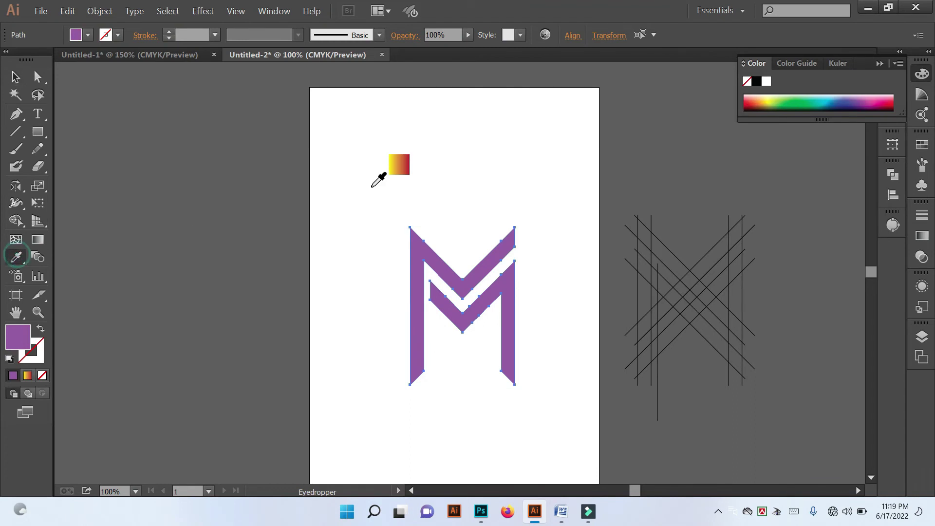
{"action": "left_click", "coordinate": [397, 165]}
{"action": "left_click", "coordinate": [15, 77]}
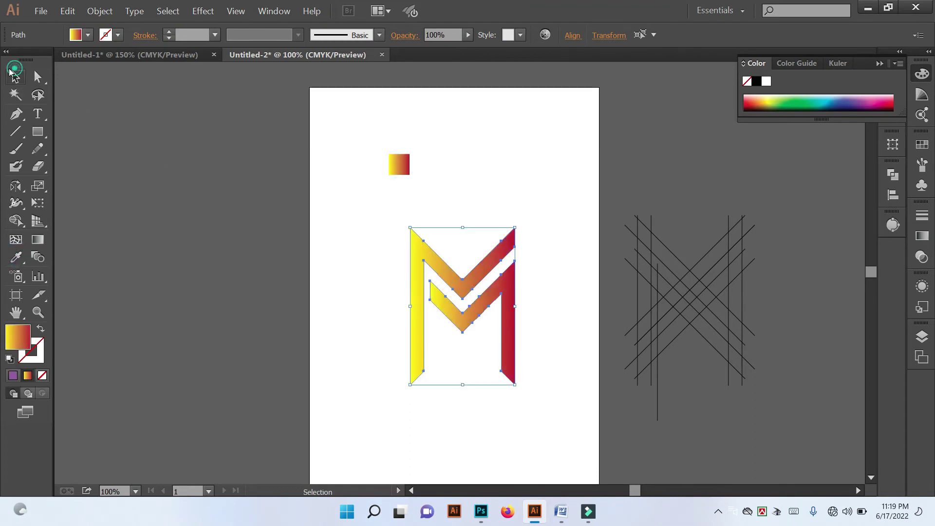
{"action": "left_click", "coordinate": [241, 219]}
Zoom in on the M, centre it in view, and reselect it.
{"action": "scroll", "coordinate": [392, 290], "scroll_direction": "up", "scroll_amount": 1}
{"action": "left_click_drag", "start_coordinate": [448, 278], "coordinate": [345, 282]}
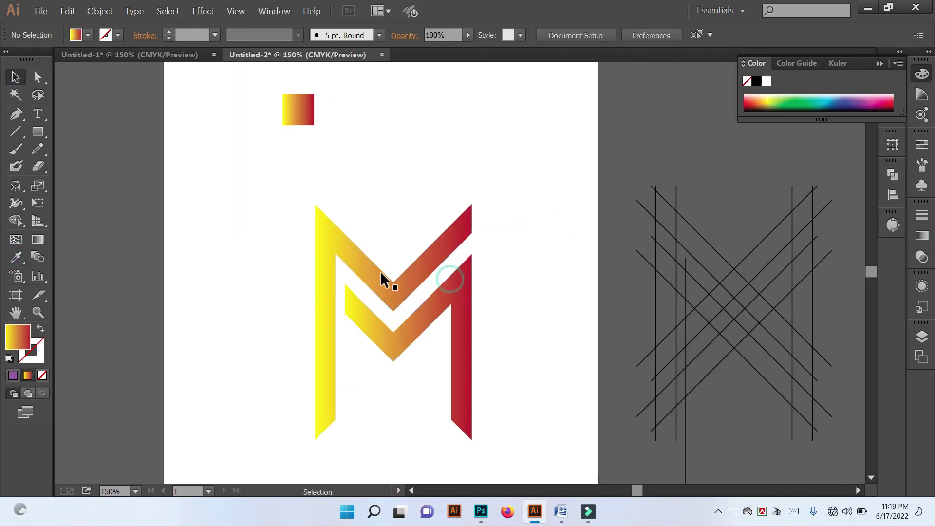
{"action": "left_click", "coordinate": [385, 278]}
Angle the outer M's gradient to about -11.5°, undoing the failed horizontal attempt.
{"action": "left_click", "coordinate": [921, 236]}
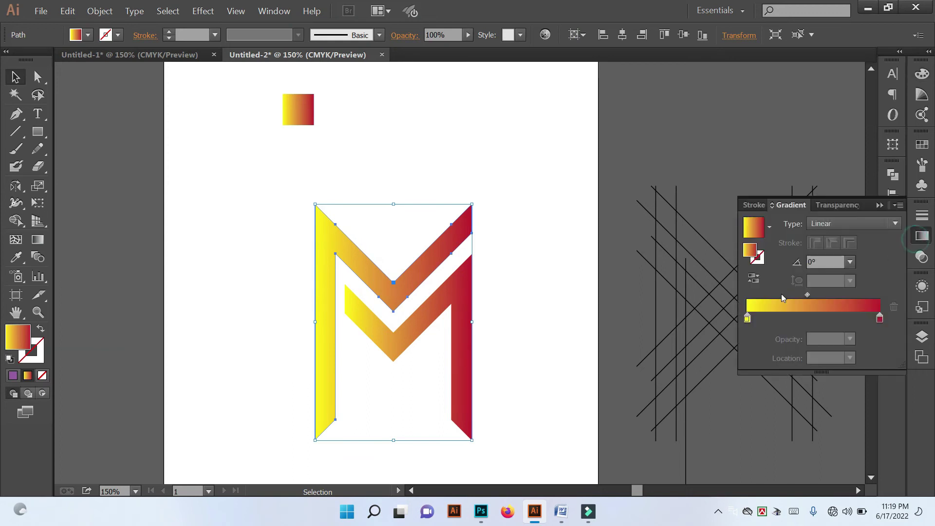
{"action": "left_click", "coordinate": [38, 239]}
{"action": "left_click_drag", "start_coordinate": [263, 267], "coordinate": [527, 296]}
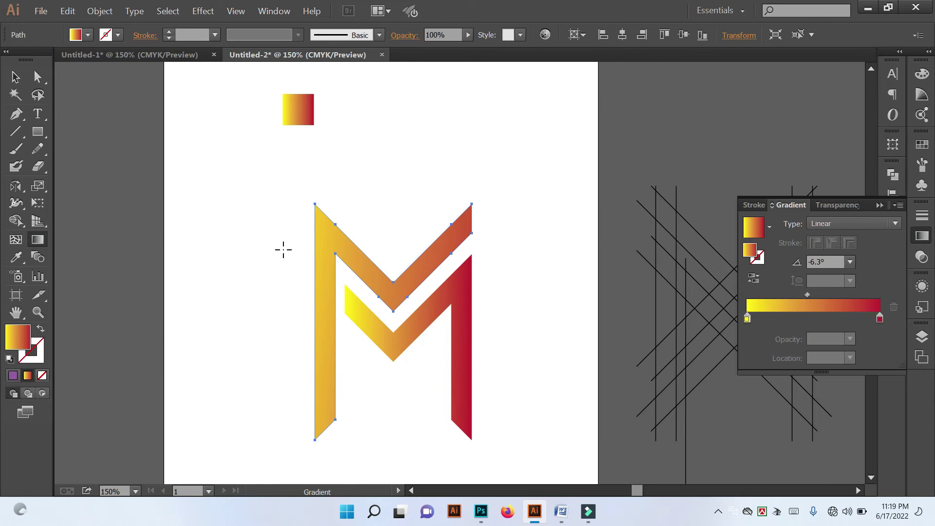
{"action": "left_click_drag", "start_coordinate": [169, 244], "coordinate": [409, 299]}
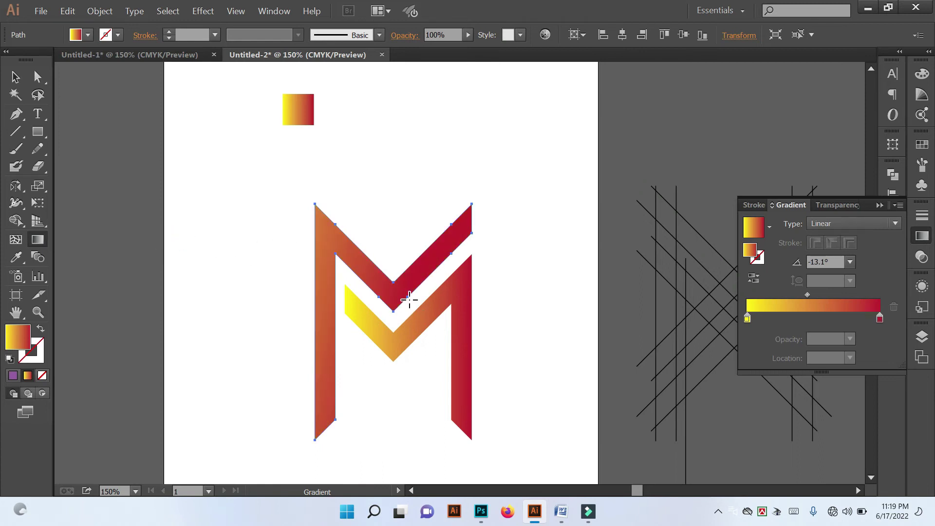
{"action": "left_click", "coordinate": [267, 287]}
{"action": "left_click_drag", "start_coordinate": [246, 292], "coordinate": [341, 319]}
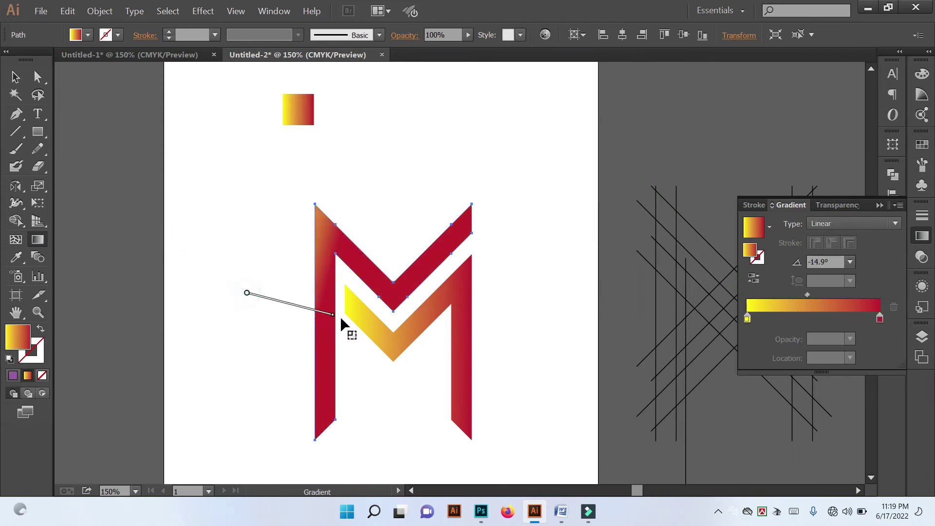
{"action": "left_click_drag", "start_coordinate": [191, 287], "coordinate": [531, 369]}
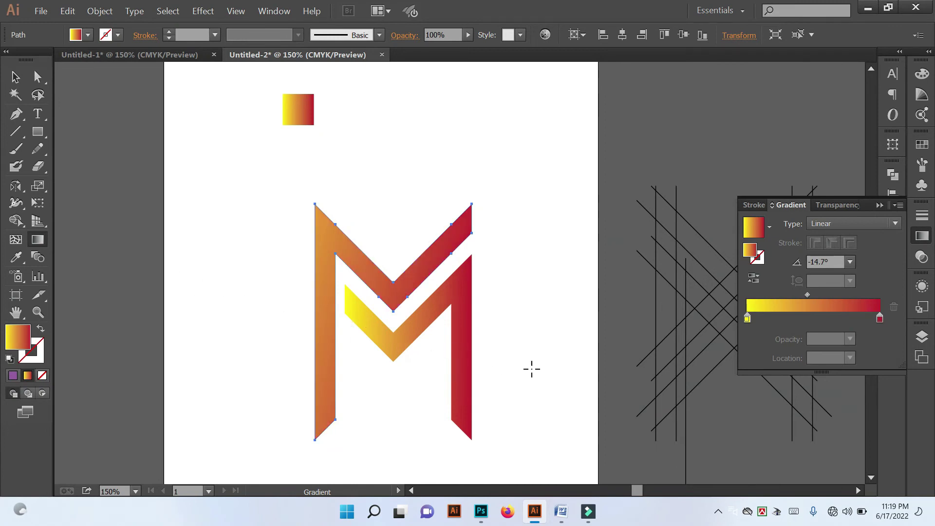
{"action": "left_click_drag", "start_coordinate": [307, 334], "coordinate": [534, 380]}
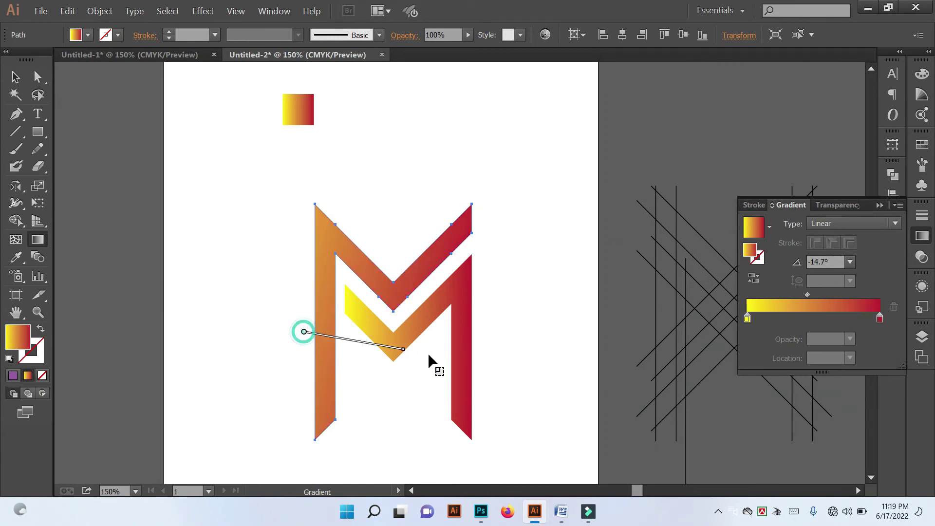
{"action": "left_click_drag", "start_coordinate": [445, 379], "coordinate": [446, 379]}
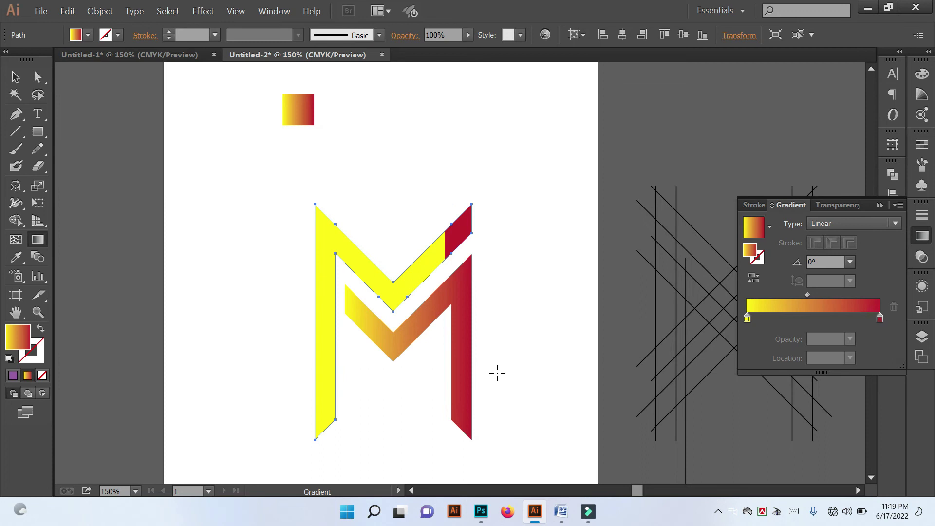
{"action": "key", "text": "ctrl+z"}
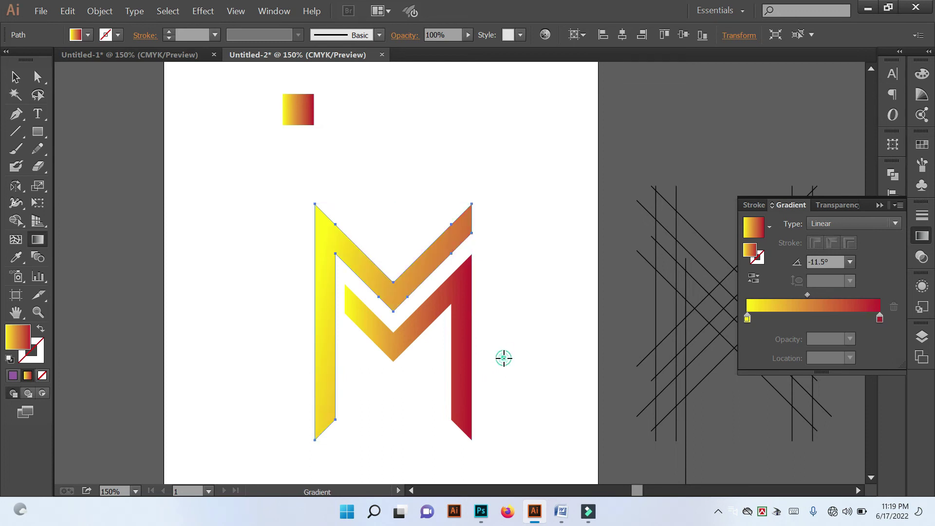
{"action": "left_click", "coordinate": [15, 77]}
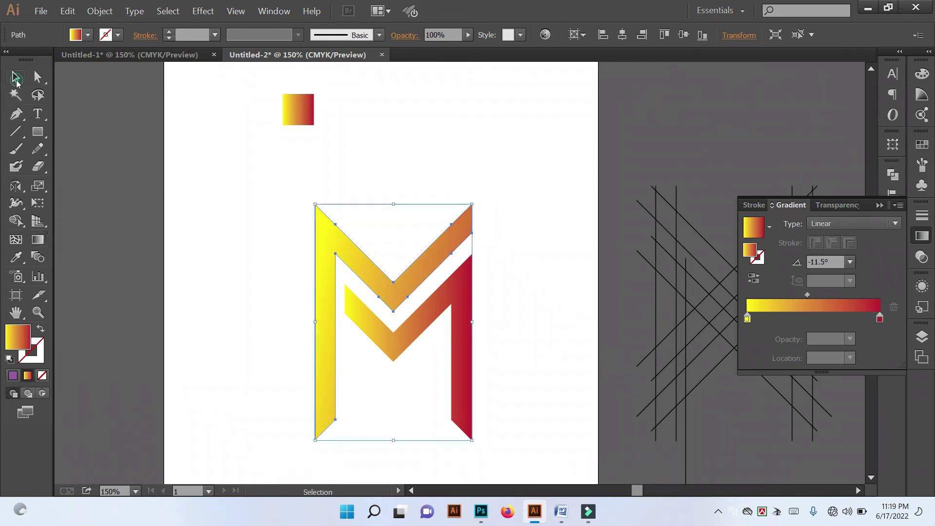
{"action": "left_click", "coordinate": [144, 200]}
Redraw the inner M piece's gradient right to left so it runs red to yellow.
{"action": "left_click", "coordinate": [452, 297]}
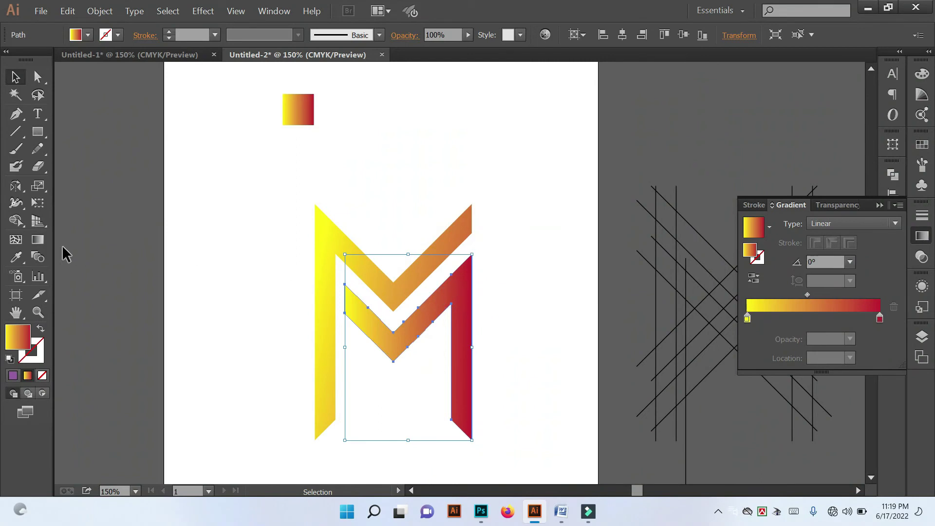
{"action": "left_click", "coordinate": [38, 239]}
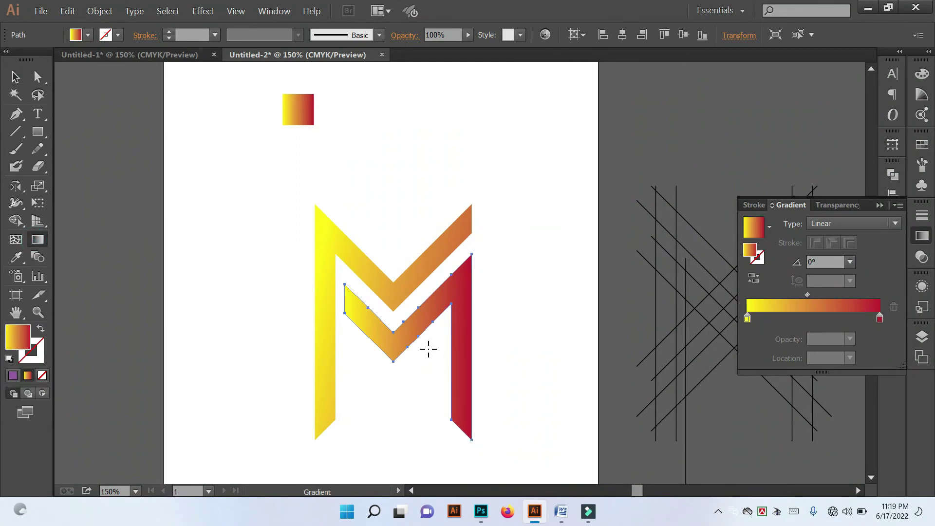
{"action": "left_click_drag", "start_coordinate": [364, 357], "coordinate": [364, 358]}
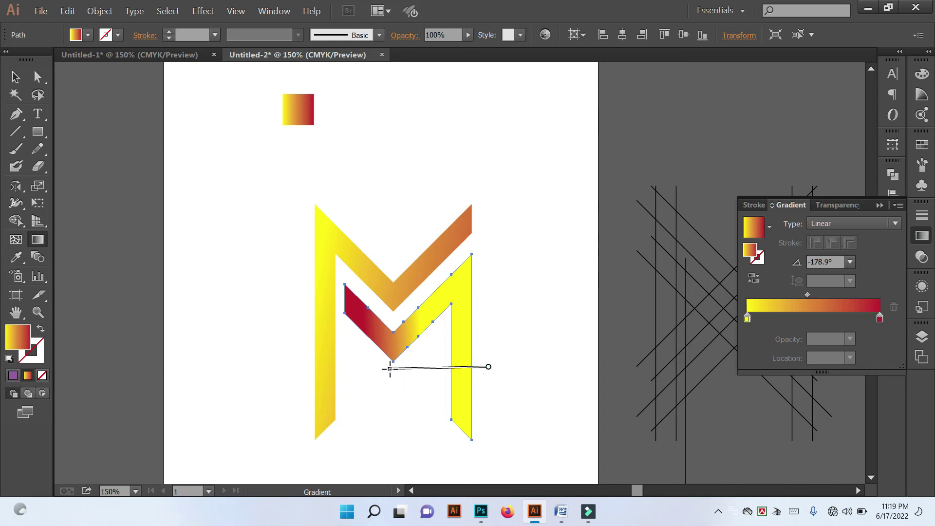
{"action": "left_click_drag", "start_coordinate": [489, 366], "coordinate": [390, 370]}
{"action": "left_click_drag", "start_coordinate": [522, 362], "coordinate": [412, 363]}
{"action": "mouse_move", "coordinate": [596, 356]}
{"action": "left_mouse_down"}
{"action": "mouse_move", "coordinate": [389, 358]}
{"action": "mouse_move", "coordinate": [424, 361]}
{"action": "left_mouse_up"}
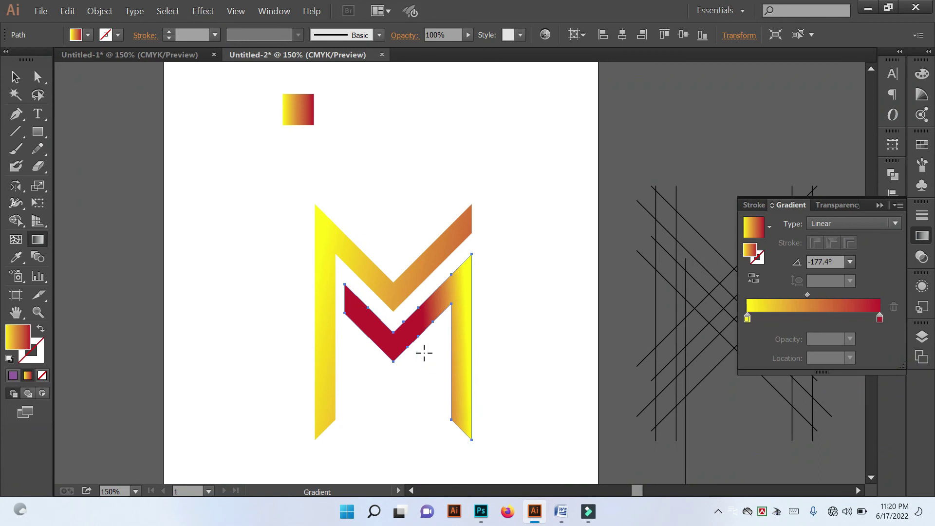
{"action": "left_click", "coordinate": [14, 76]}
{"action": "left_click", "coordinate": [119, 126]}
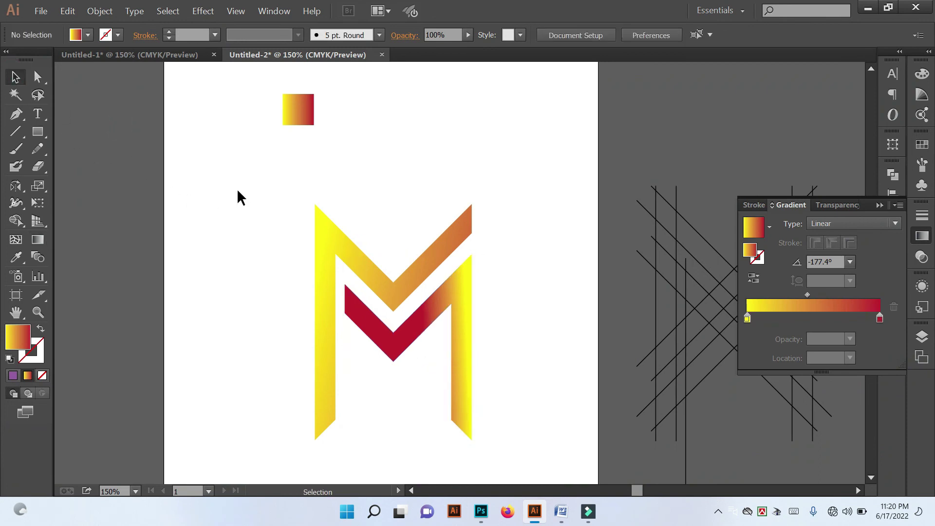
{"action": "left_click_drag", "start_coordinate": [237, 194], "coordinate": [492, 440]}
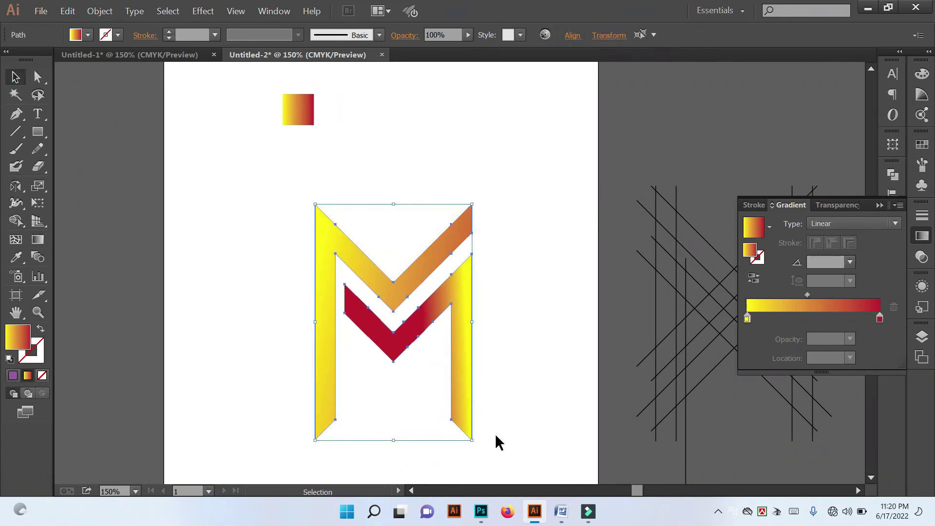
{"action": "left_click", "coordinate": [497, 439]}
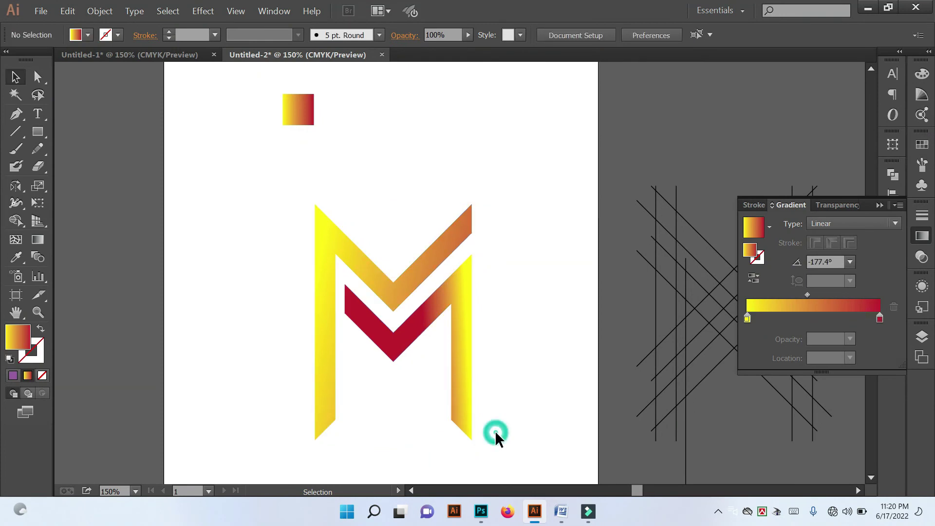
Draw a square over the M with a near-black #0D0911 fill.
{"action": "key", "text": "l"}
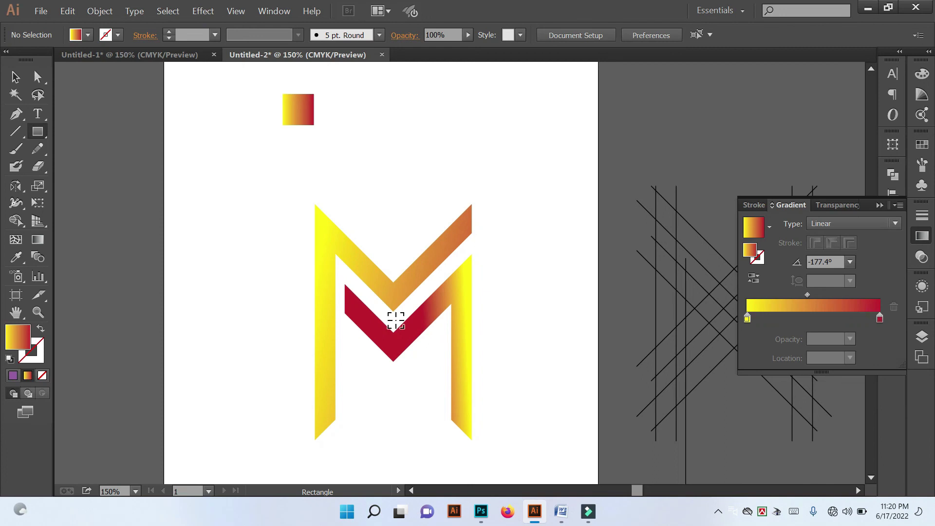
{"action": "left_click_drag", "start_coordinate": [398, 325], "coordinate": [443, 454]}
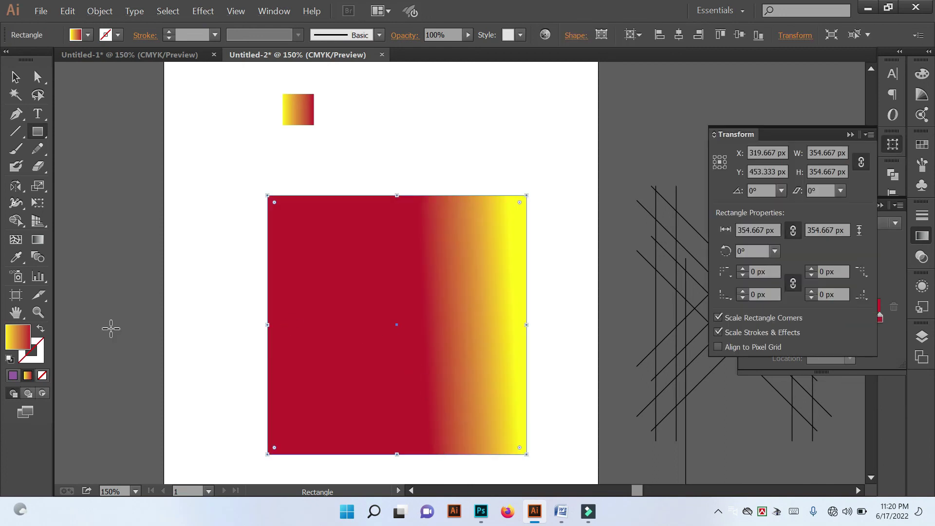
{"action": "double_click", "coordinate": [15, 346]}
{"action": "left_click", "coordinate": [650, 348]}
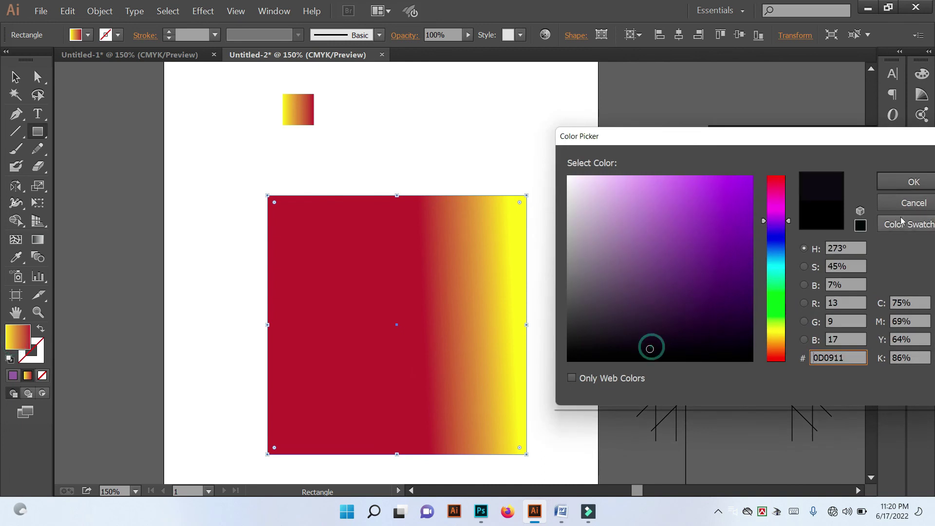
{"action": "left_click", "coordinate": [912, 183]}
Send the black square to the back behind the M.
{"action": "left_click", "coordinate": [15, 76]}
{"action": "right_click", "coordinate": [361, 310]}
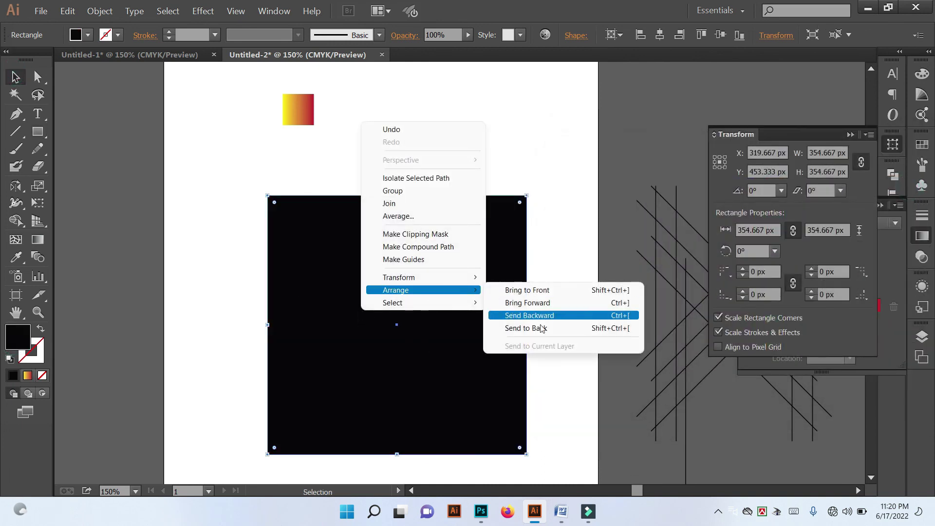
{"action": "left_click", "coordinate": [537, 328]}
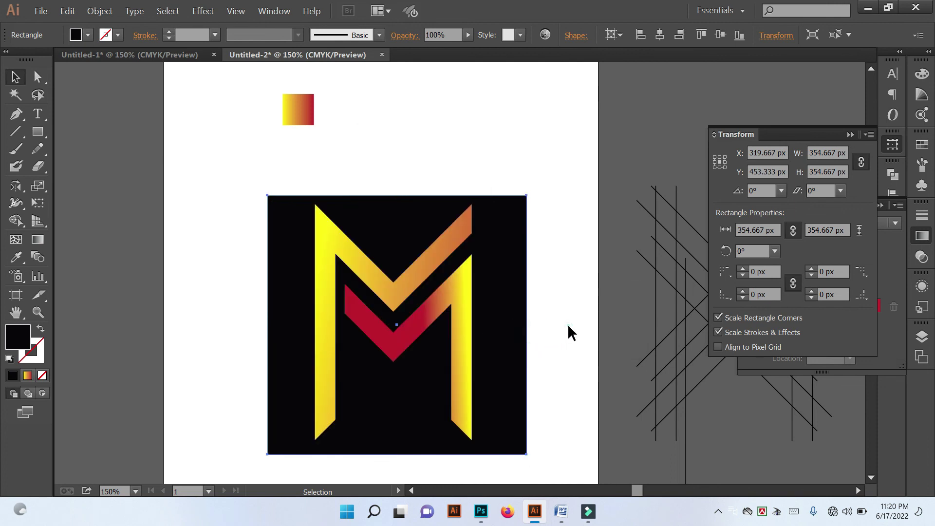
{"action": "left_click", "coordinate": [567, 326]}
Scale the gradient M down about its centre inside the black square.
{"action": "left_click", "coordinate": [399, 281]}
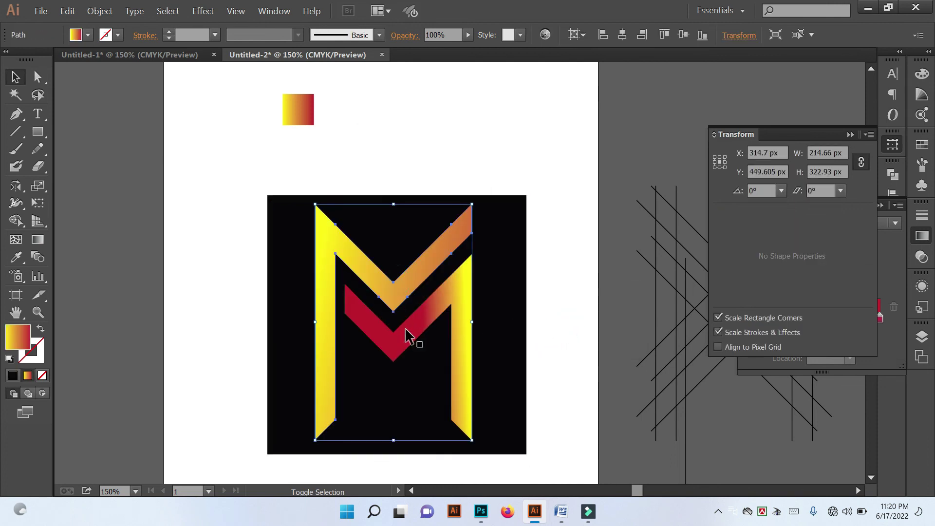
{"action": "left_click_drag", "start_coordinate": [472, 439], "coordinate": [437, 392]}
{"action": "key", "text": "ctrl+z"}
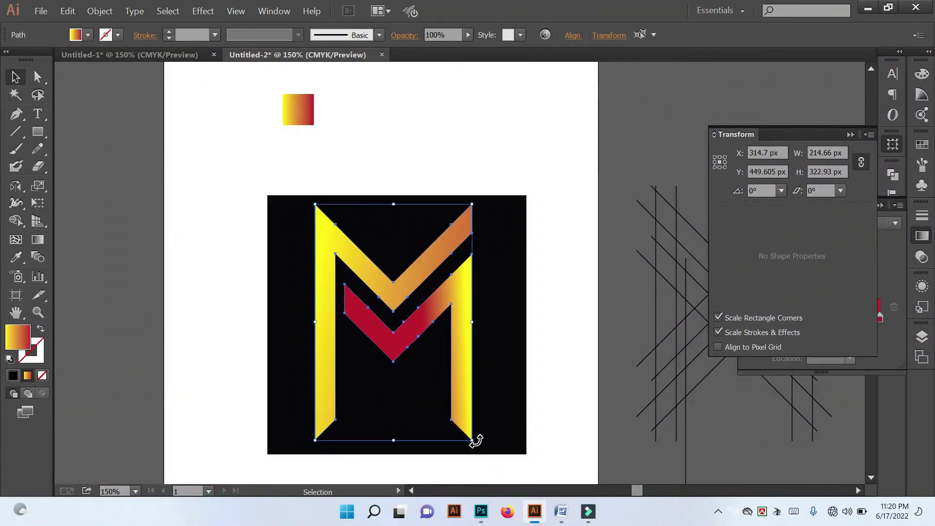
{"action": "left_click_drag", "start_coordinate": [473, 441], "coordinate": [444, 407]}
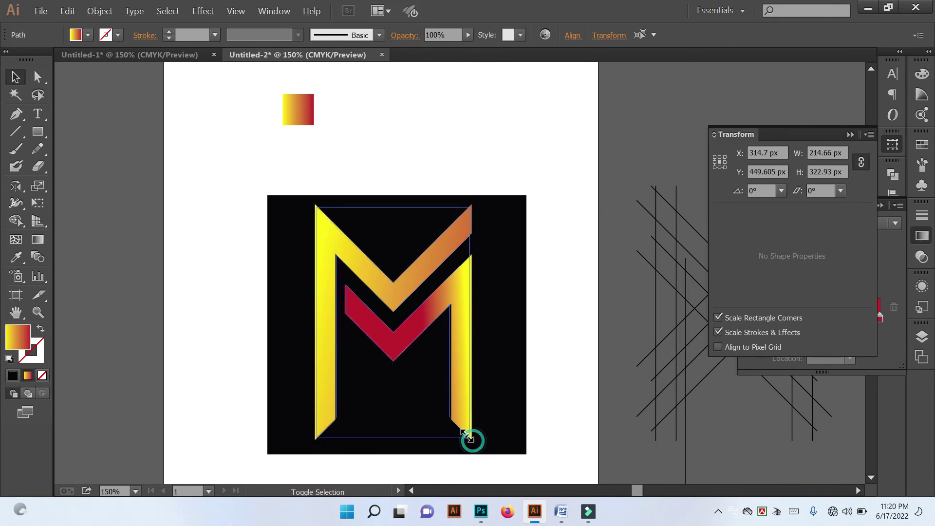
Shrink the black square from its corner to frame the M tightly.
{"action": "left_click", "coordinate": [511, 375]}
{"action": "left_click", "coordinate": [548, 388]}
{"action": "left_click", "coordinate": [518, 426]}
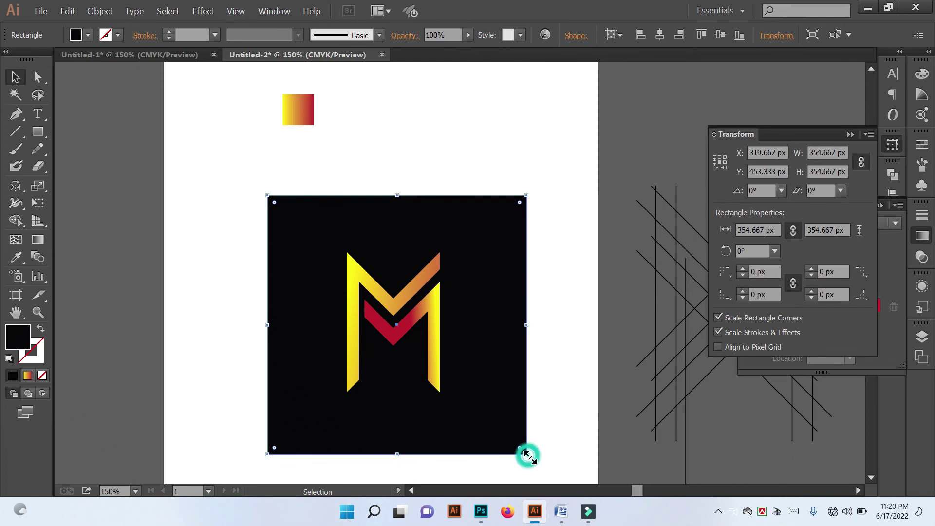
{"action": "left_click_drag", "start_coordinate": [530, 458], "coordinate": [501, 429]}
{"action": "left_click", "coordinate": [553, 405]}
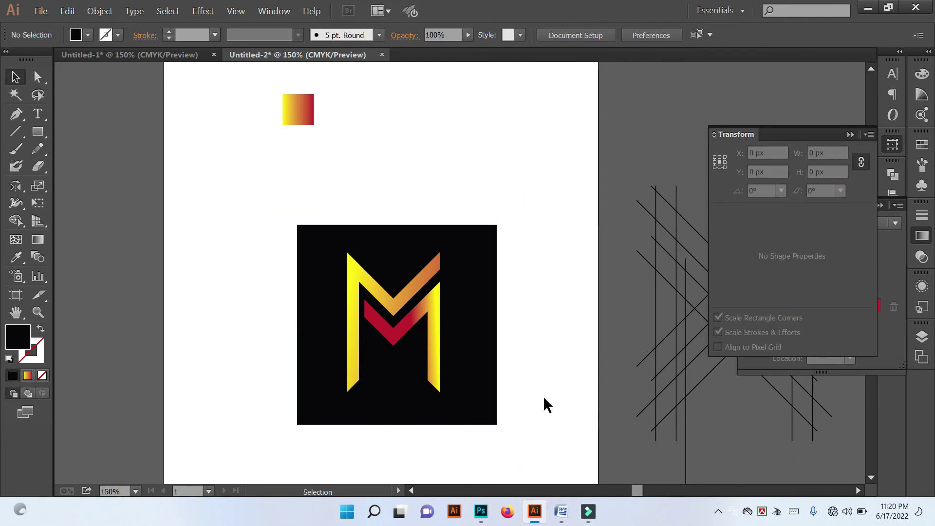